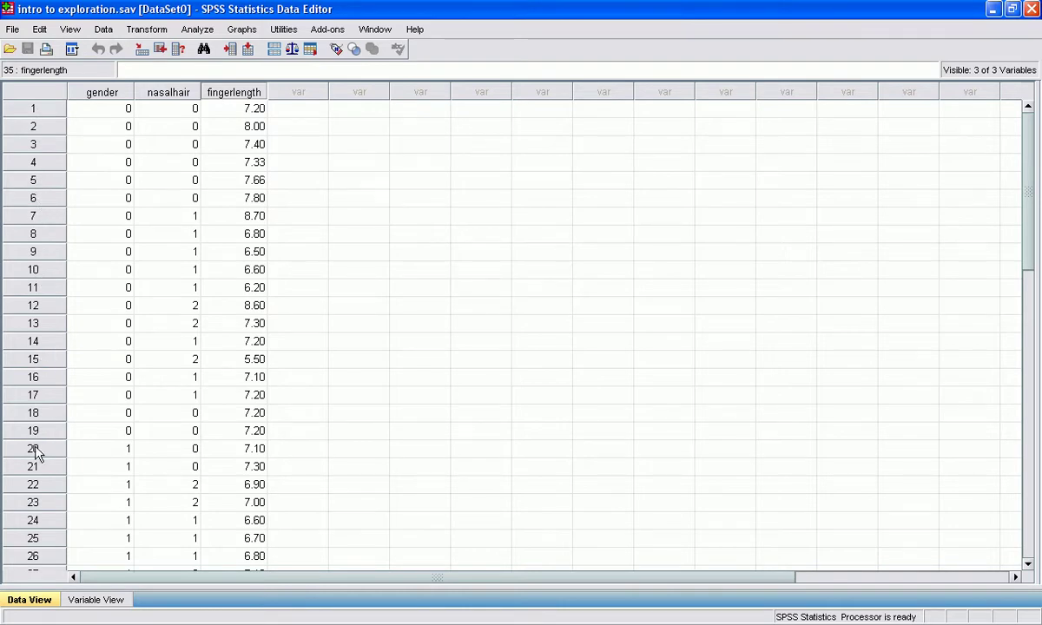
# Scroll through the 34 rows of gender, nasalhair and fingerlength data in Data View
pyautogui.scroll(-1, 36, 500)
pyautogui.scroll(-4, 36, 500)
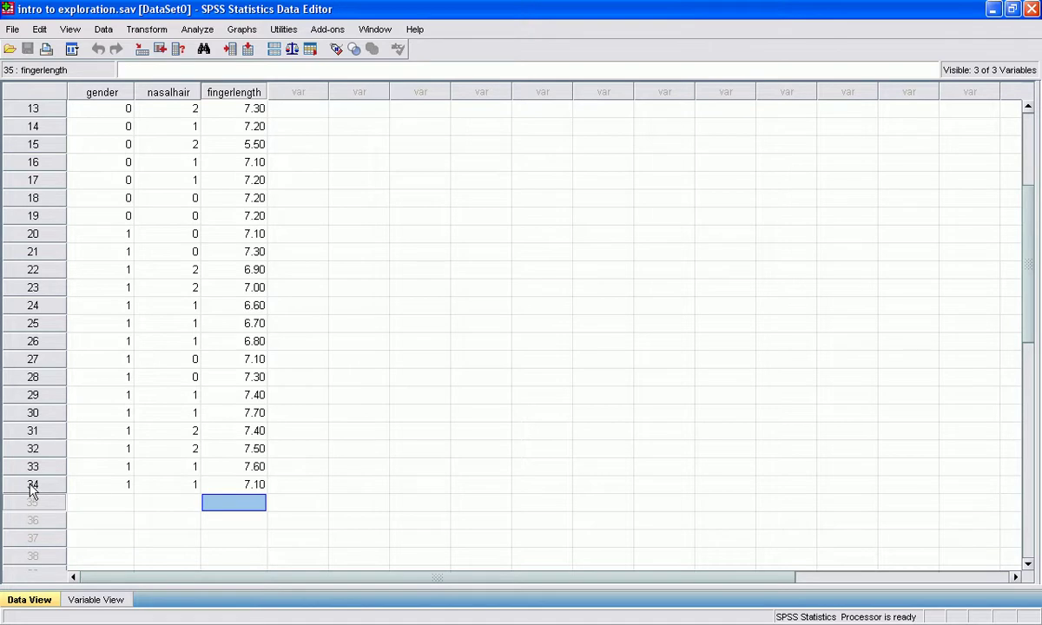
pyautogui.scroll(4, 31, 490)
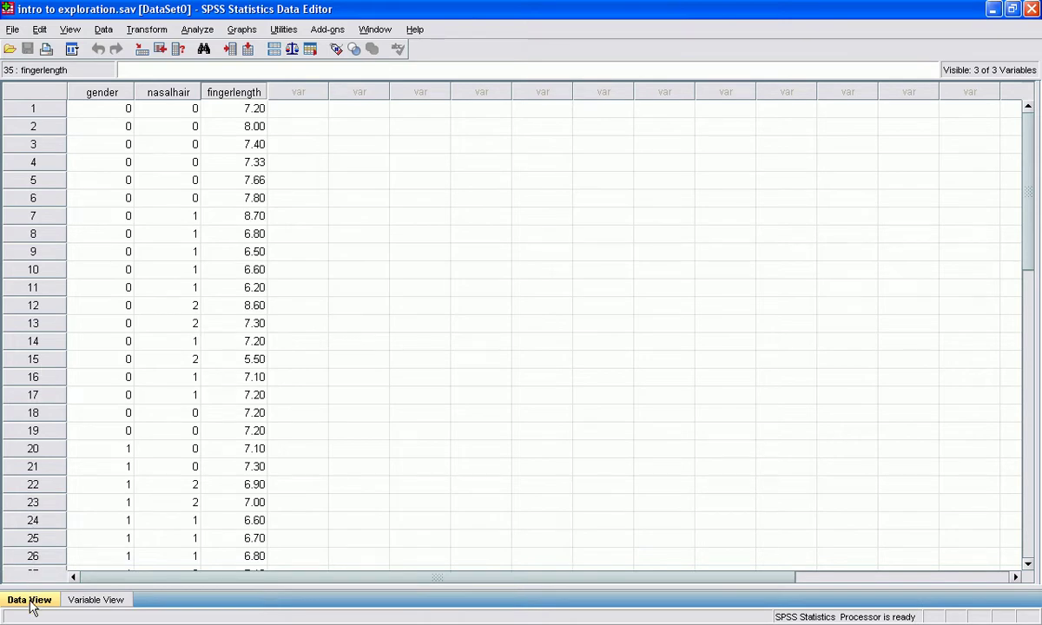
# In Variable View, change gender's Measure from Scale to Nominal
pyautogui.click(83, 602)
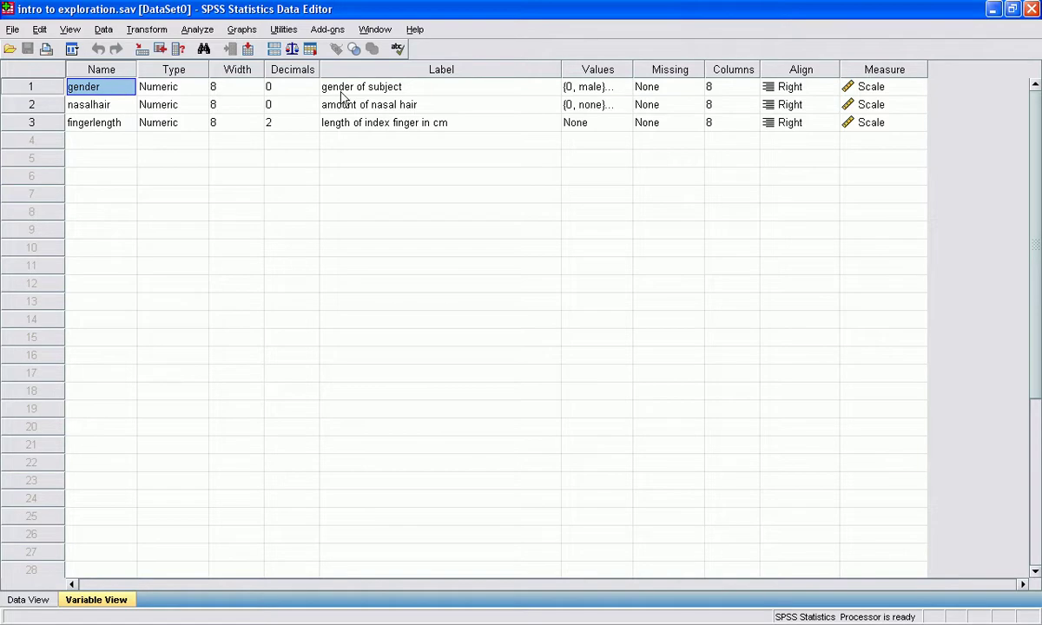
pyautogui.click(920, 91)
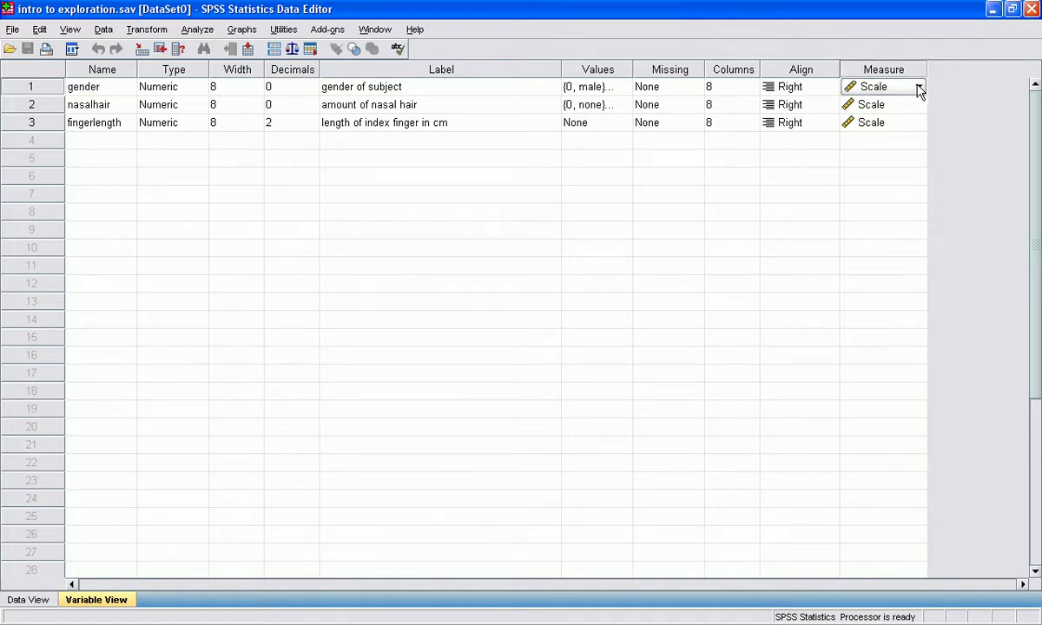
pyautogui.click(920, 88)
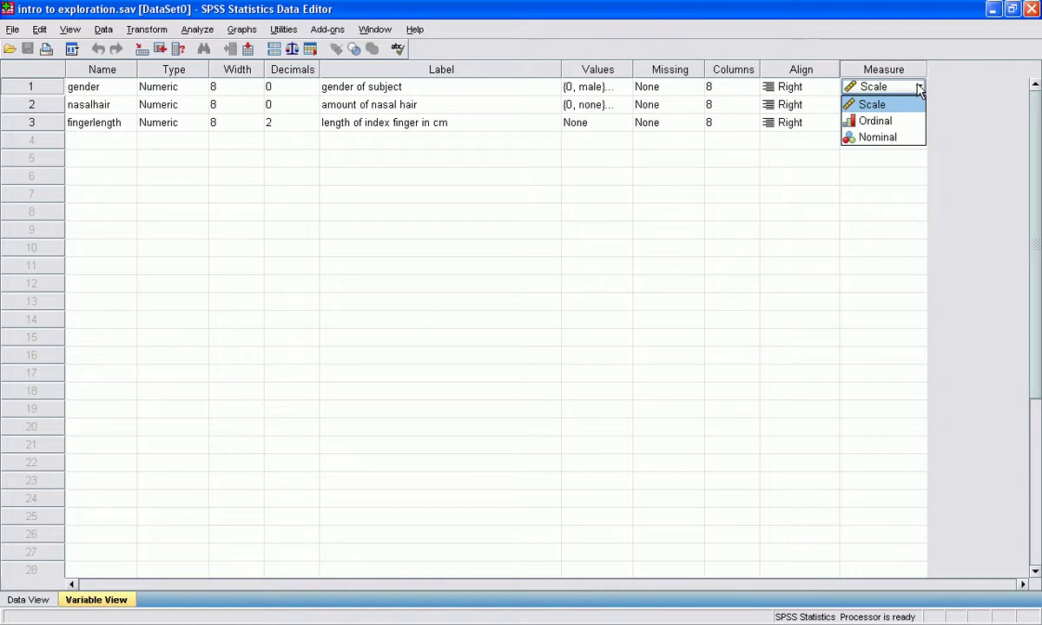
pyautogui.click(908, 139)
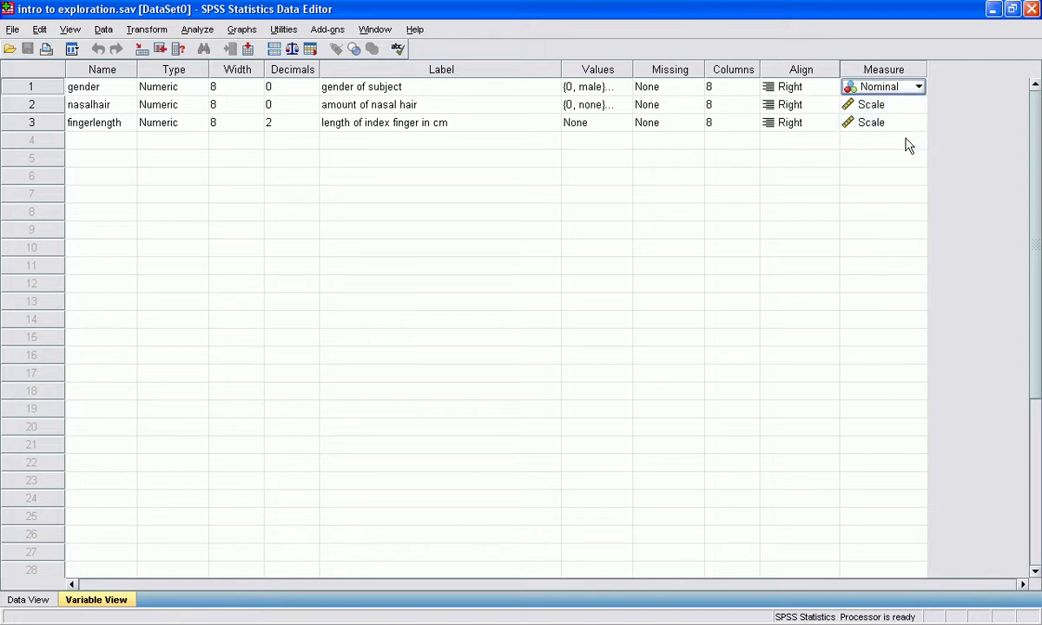
pyautogui.click(919, 105)
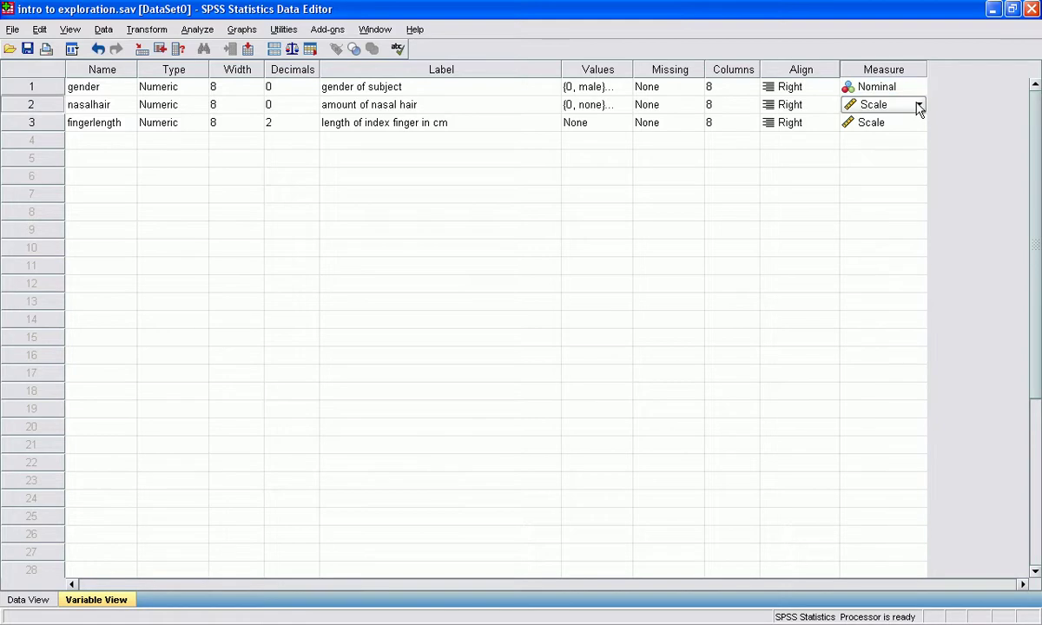
# Check nasalhair's value labels (none, some, extensive) and close them unchanged
pyautogui.click(625, 106)
pyautogui.click(626, 106)
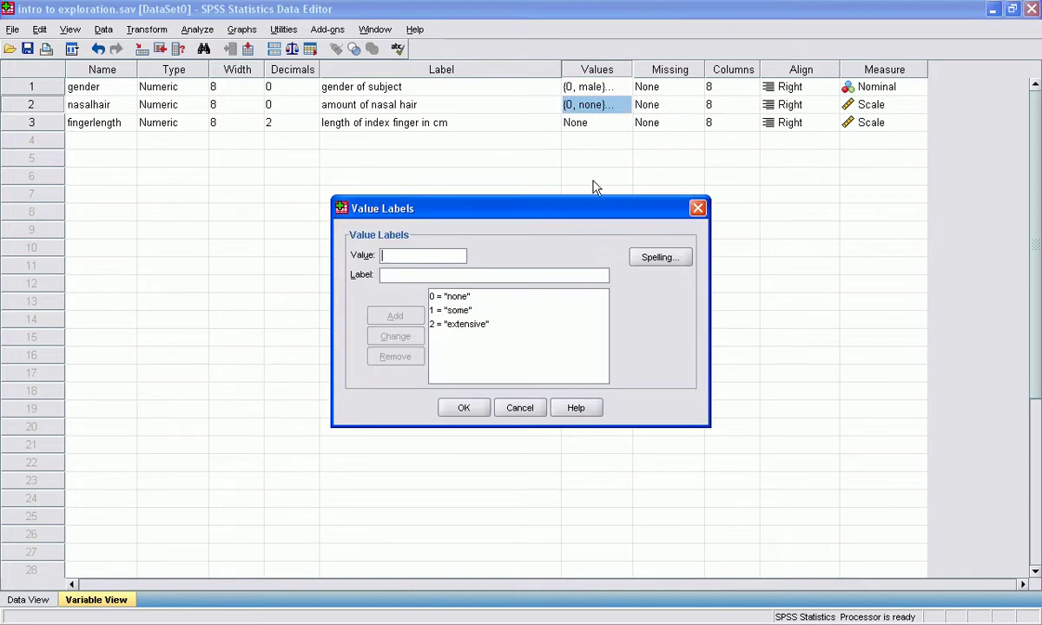
pyautogui.click(467, 310)
pyautogui.click(469, 327)
pyautogui.click(465, 412)
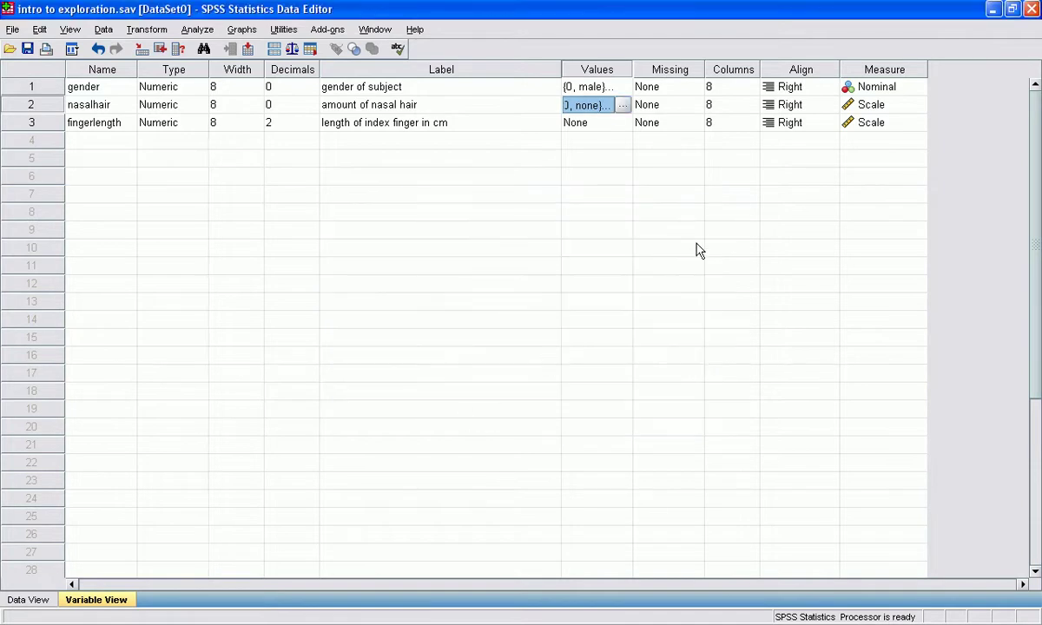
# Set nasalhair's measurement level to Ordinal and go back to Data View
pyautogui.click(921, 106)
pyautogui.click(920, 106)
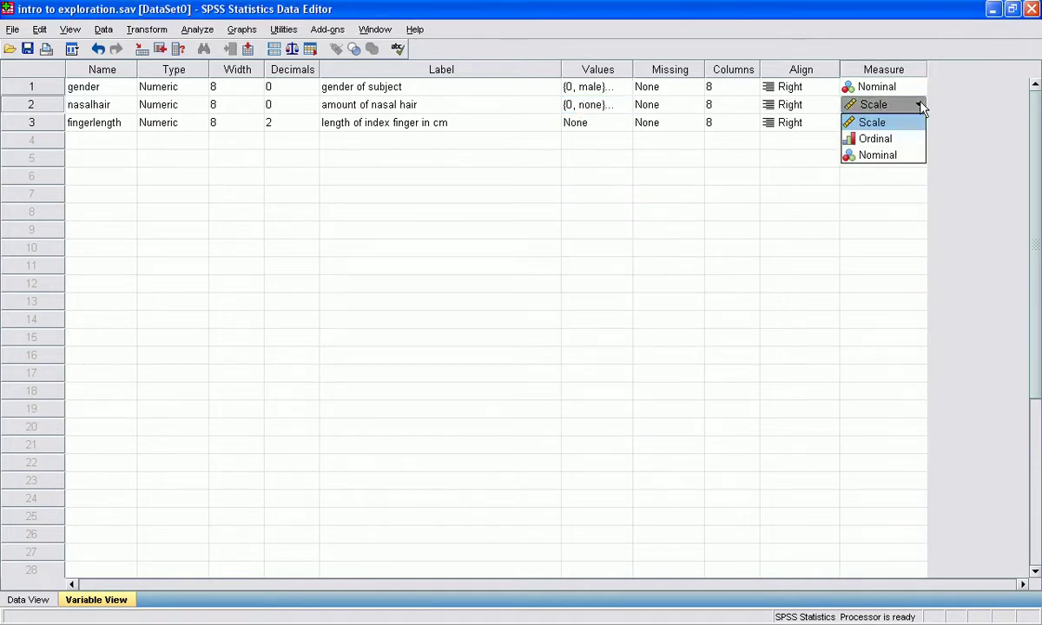
pyautogui.click(876, 139)
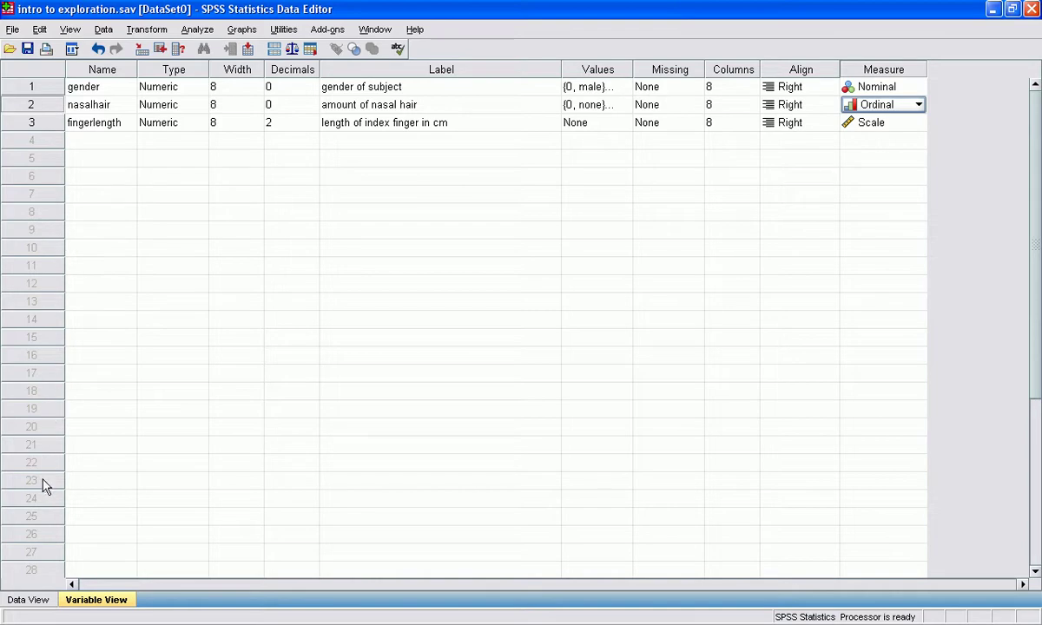
pyautogui.click(33, 601)
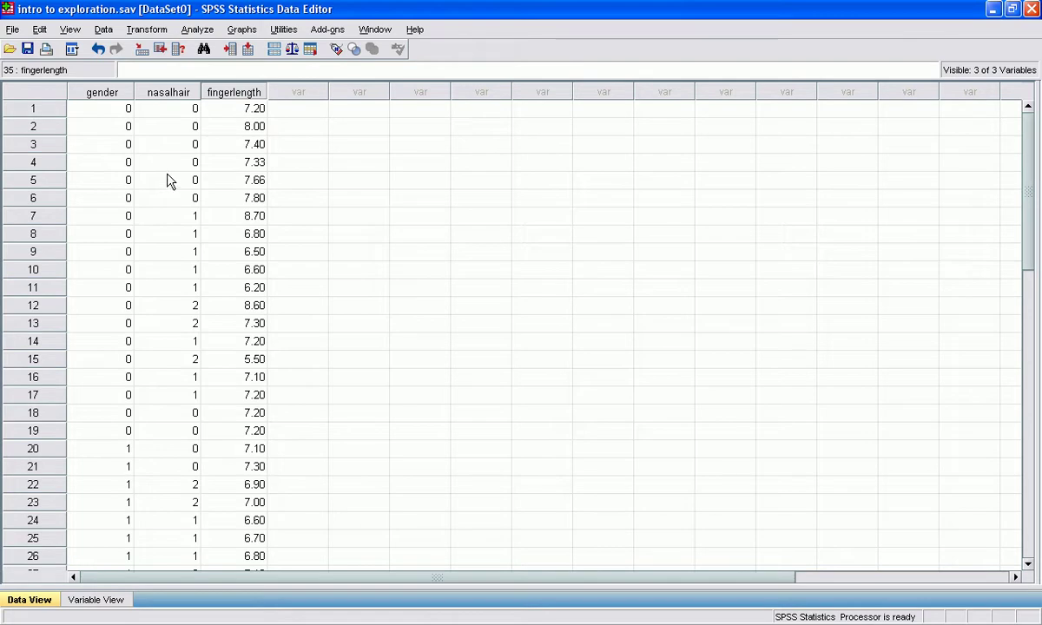
# Turn on View > Value Labels so the data shows male, female, none, some, extensive
pyautogui.click(71, 30)
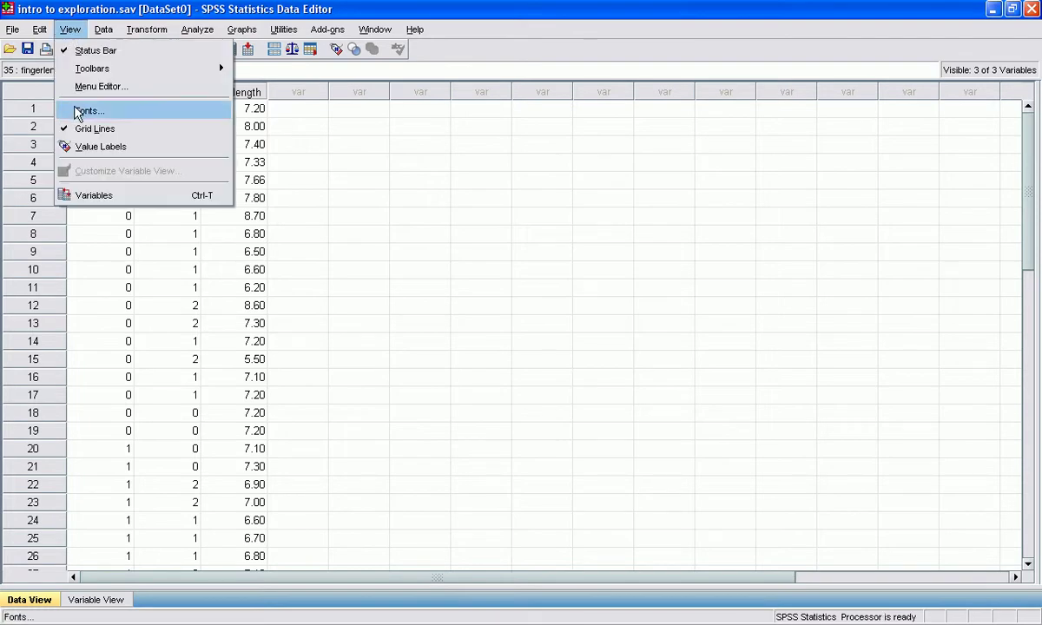
pyautogui.click(80, 153)
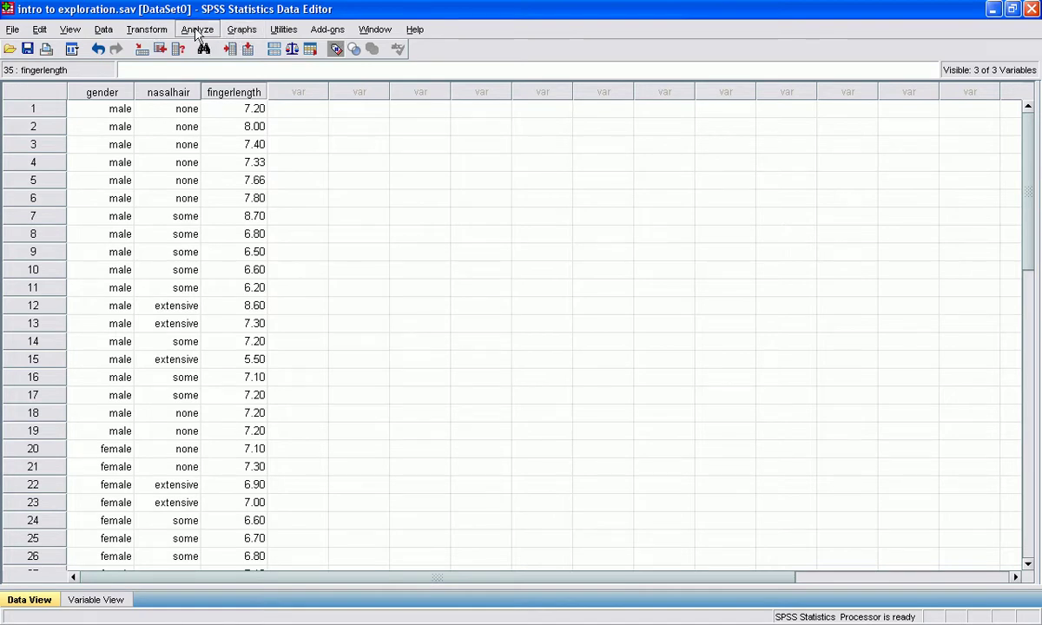
# Open the Frequencies dialog and clear gender and nasal hair from Variable(s)
pyautogui.click(242, 31)
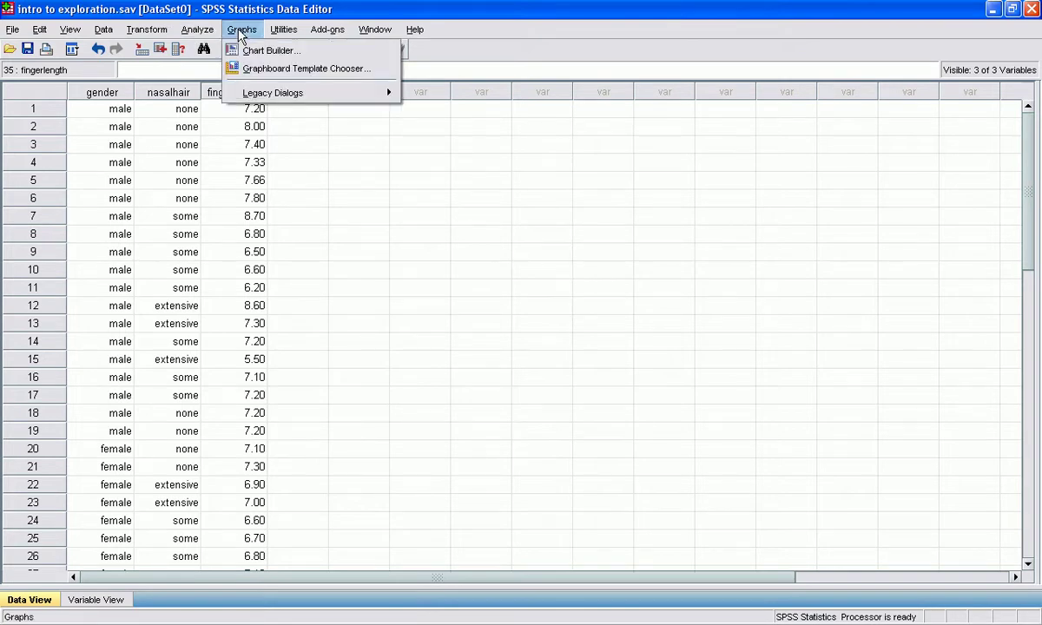
pyautogui.click(239, 32)
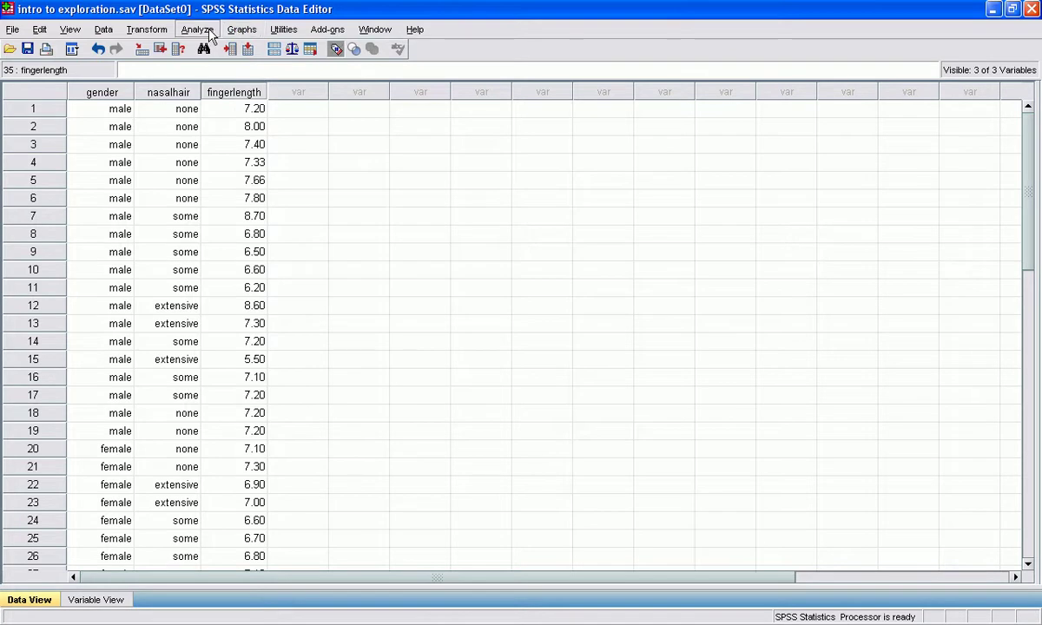
pyautogui.click(209, 35)
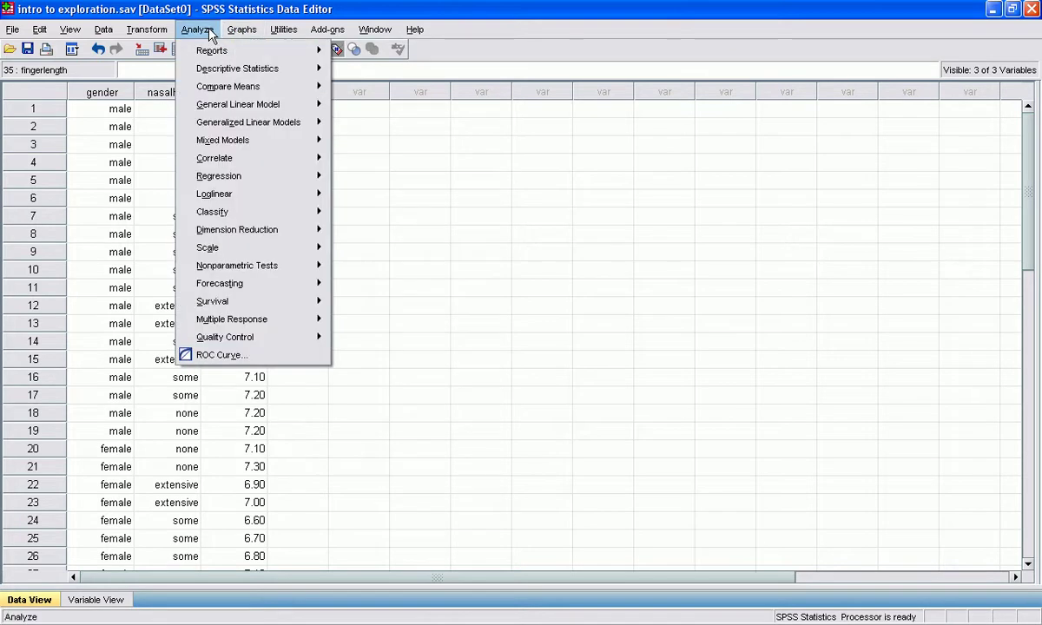
pyautogui.moveTo(204, 70)
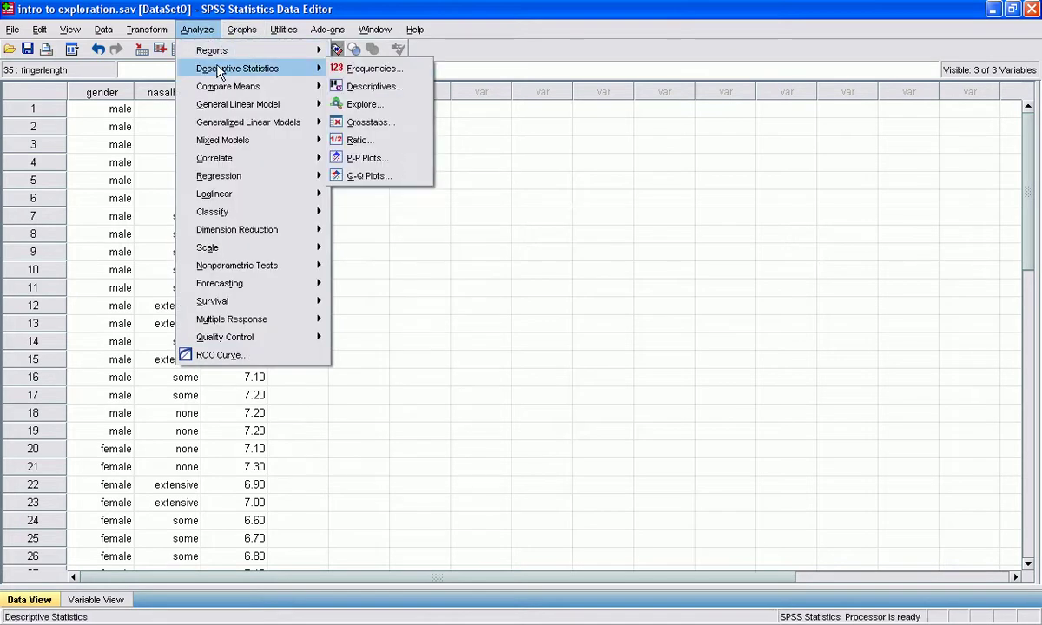
pyautogui.click(371, 71)
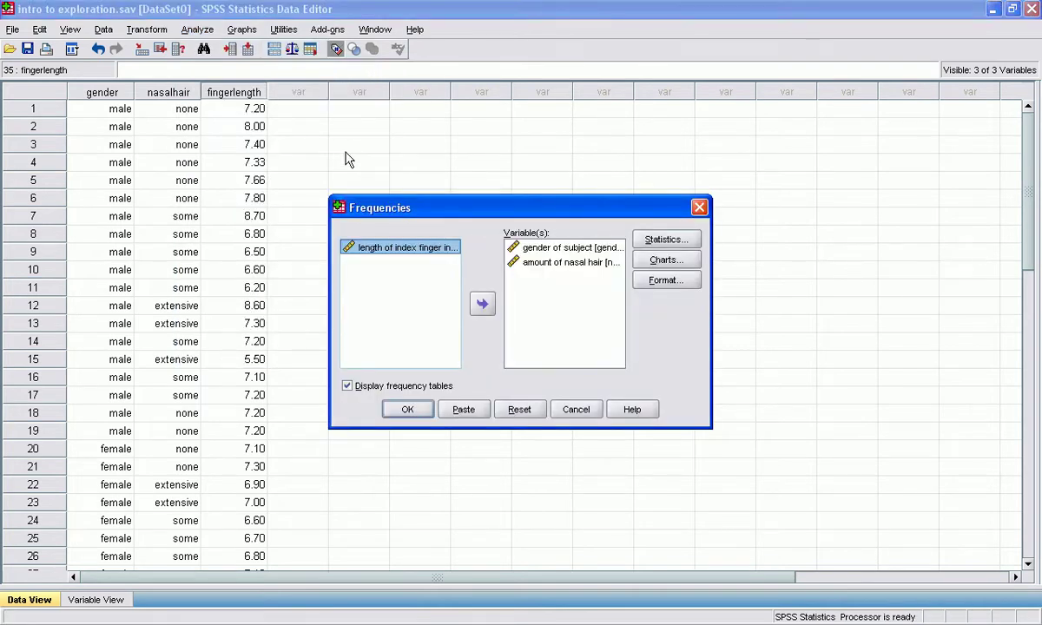
pyautogui.click(520, 247)
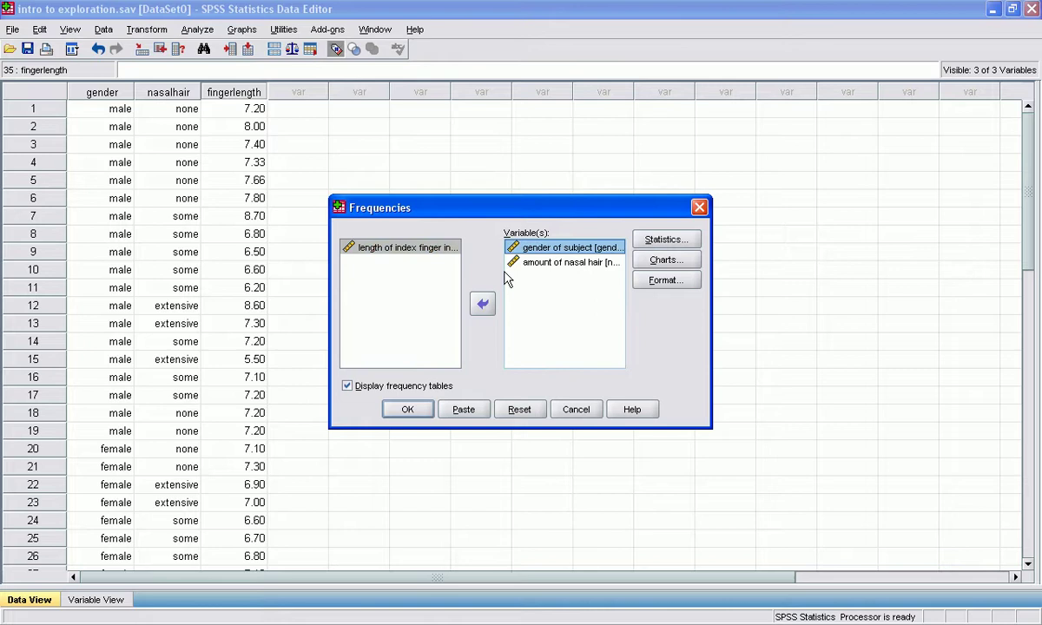
pyautogui.click(484, 305)
pyautogui.click(521, 248)
pyautogui.click(483, 304)
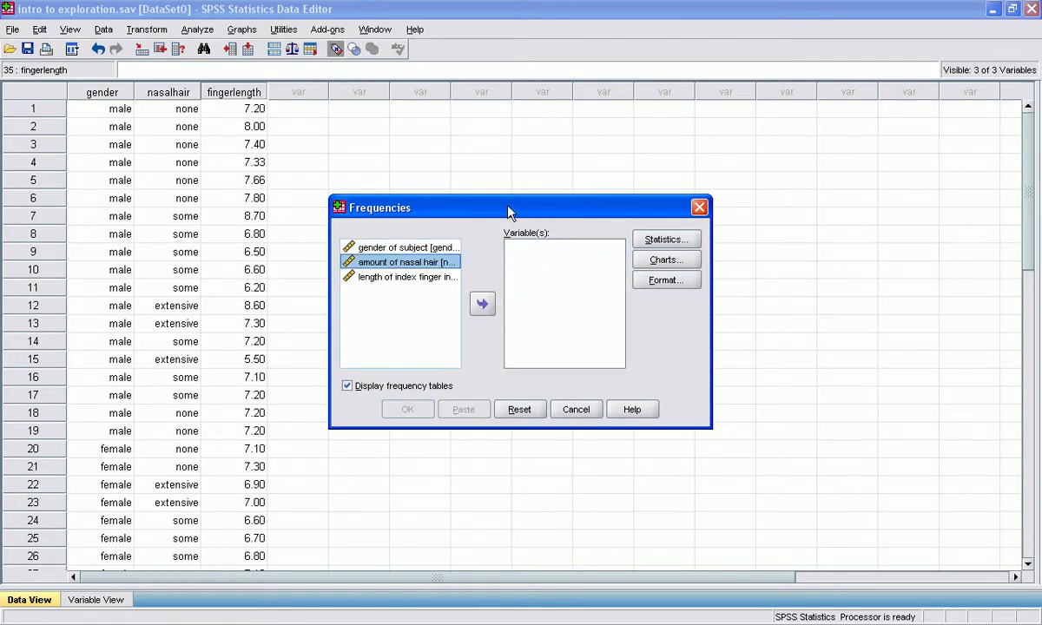
# Move gender of subject and amount of nasal hair into Variable(s)
pyautogui.click(410, 249)
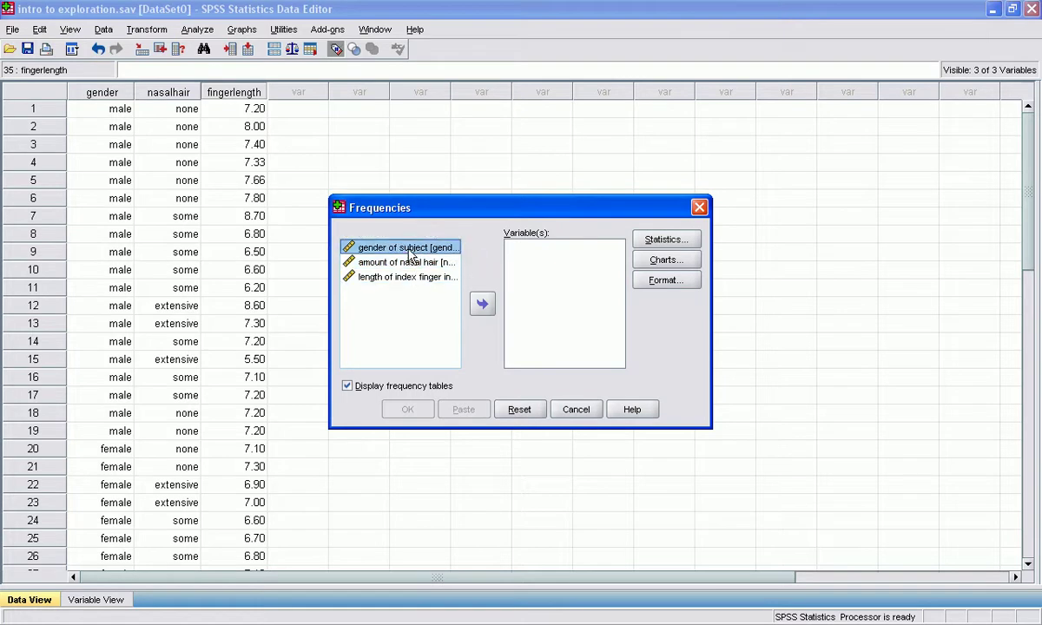
pyautogui.click(482, 306)
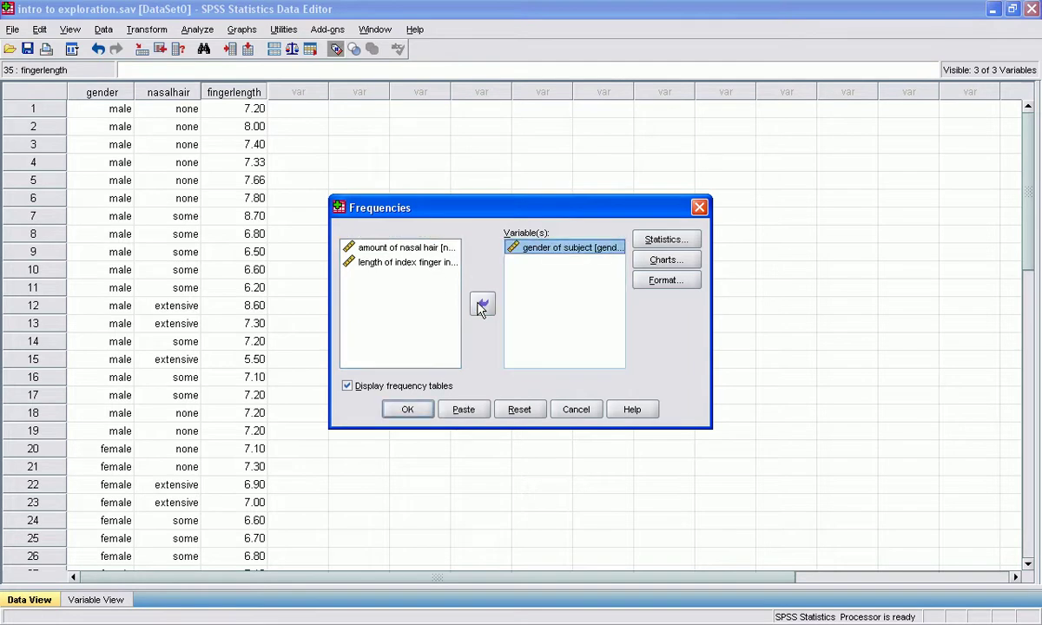
pyautogui.click(484, 306)
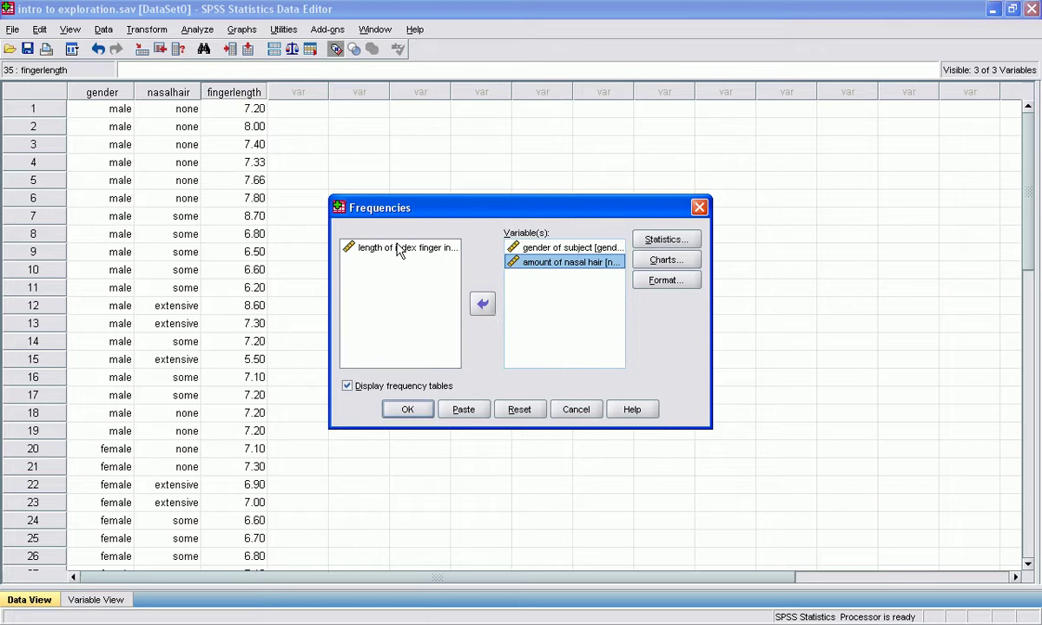
# Leave Statistics unchanged and choose bar charts showing frequencies under Charts
pyautogui.click(676, 243)
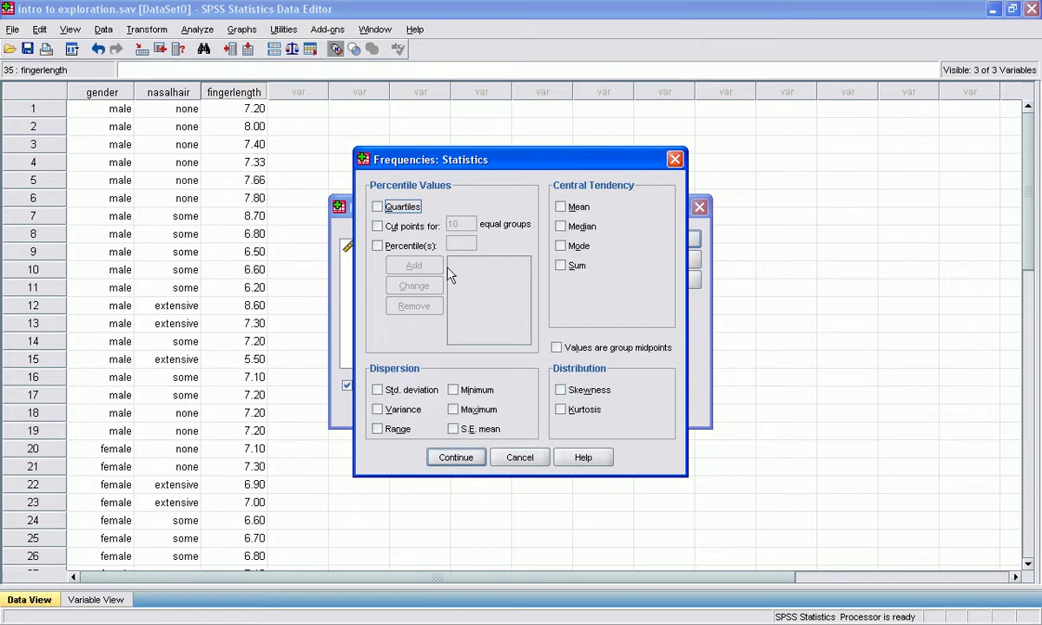
pyautogui.click(456, 458)
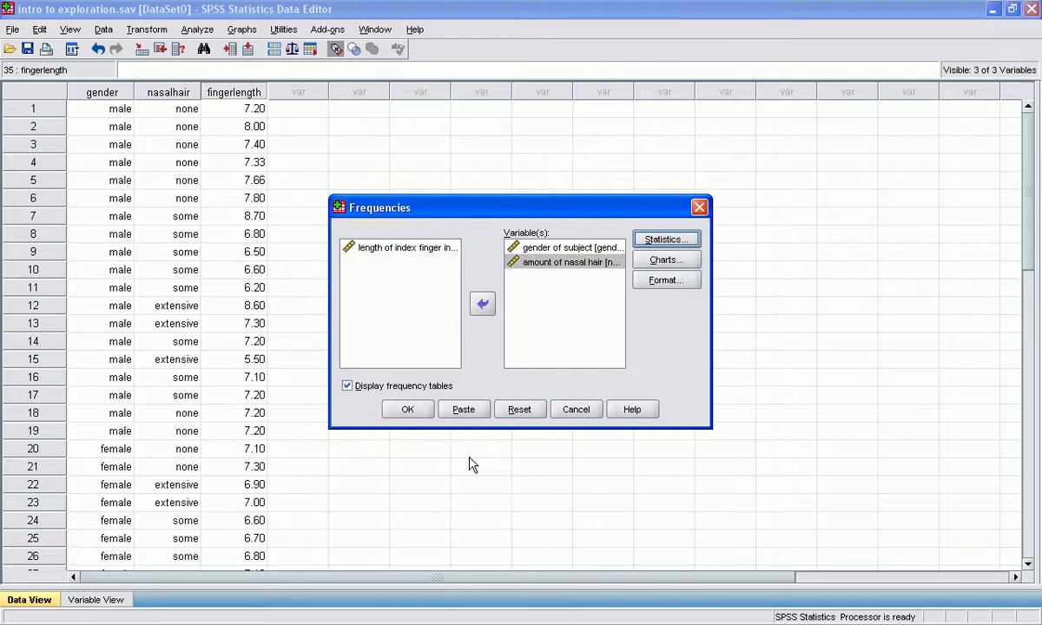
pyautogui.click(660, 261)
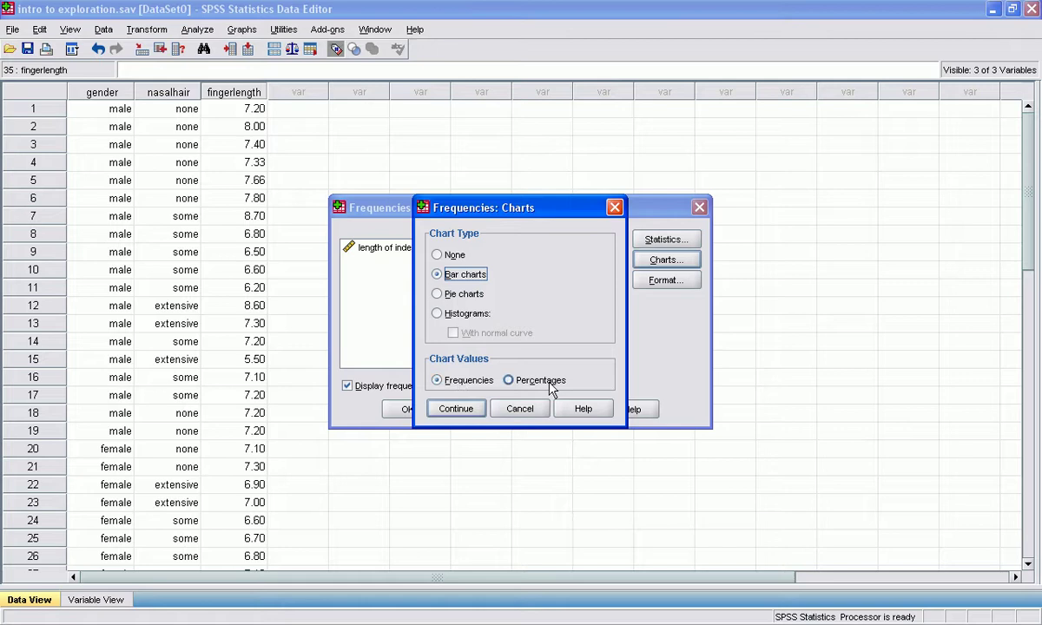
pyautogui.click(450, 411)
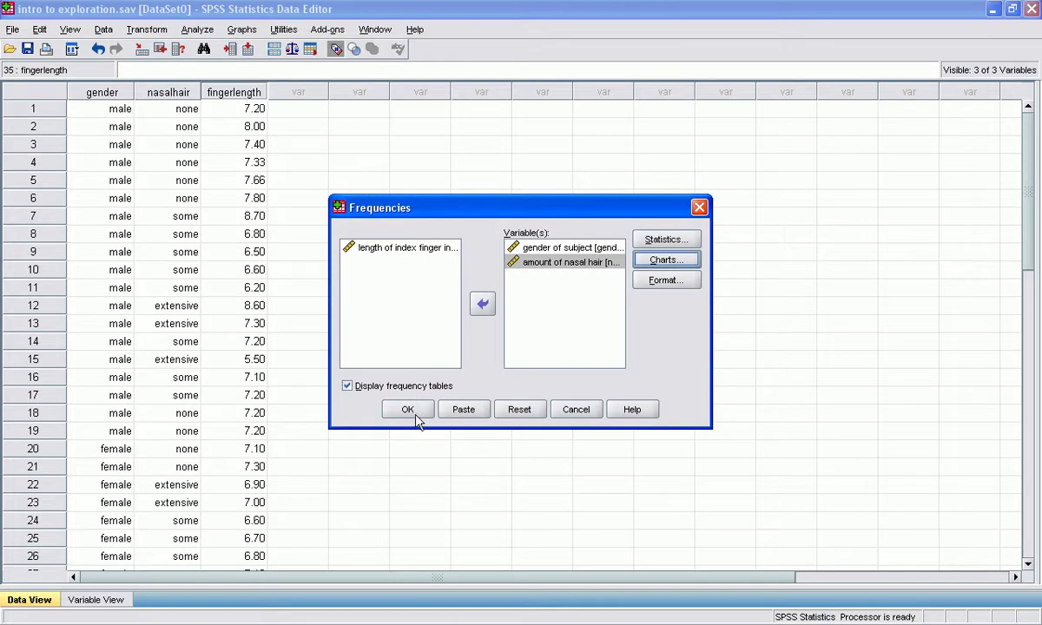
# Run Frequencies and enlarge the output Viewer window to fit the results
pyautogui.click(408, 409)
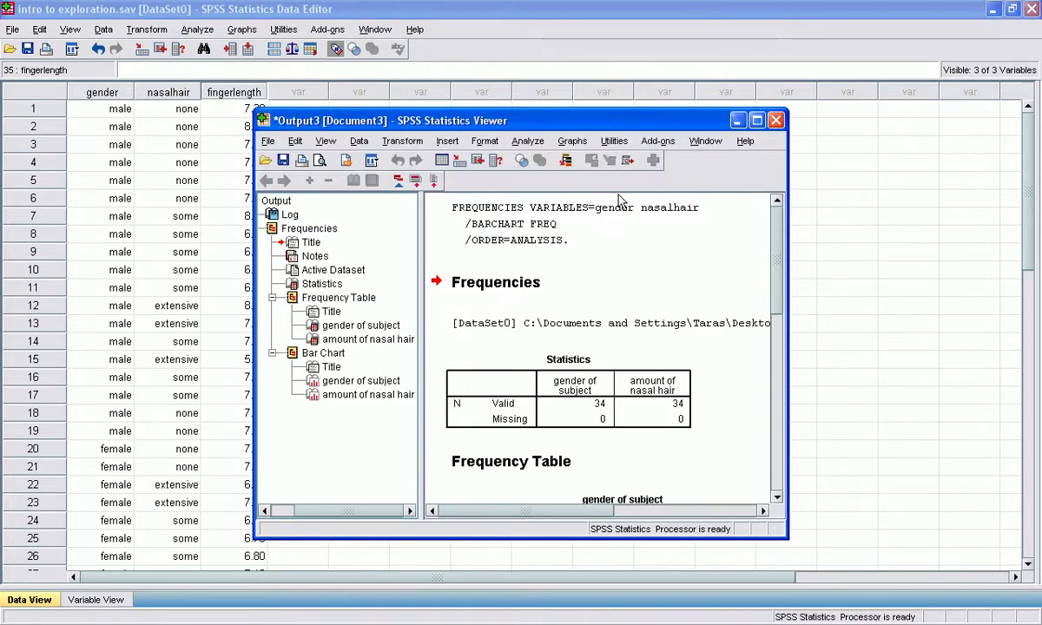
pyautogui.moveTo(667, 125); pyautogui.dragTo(688, 58)
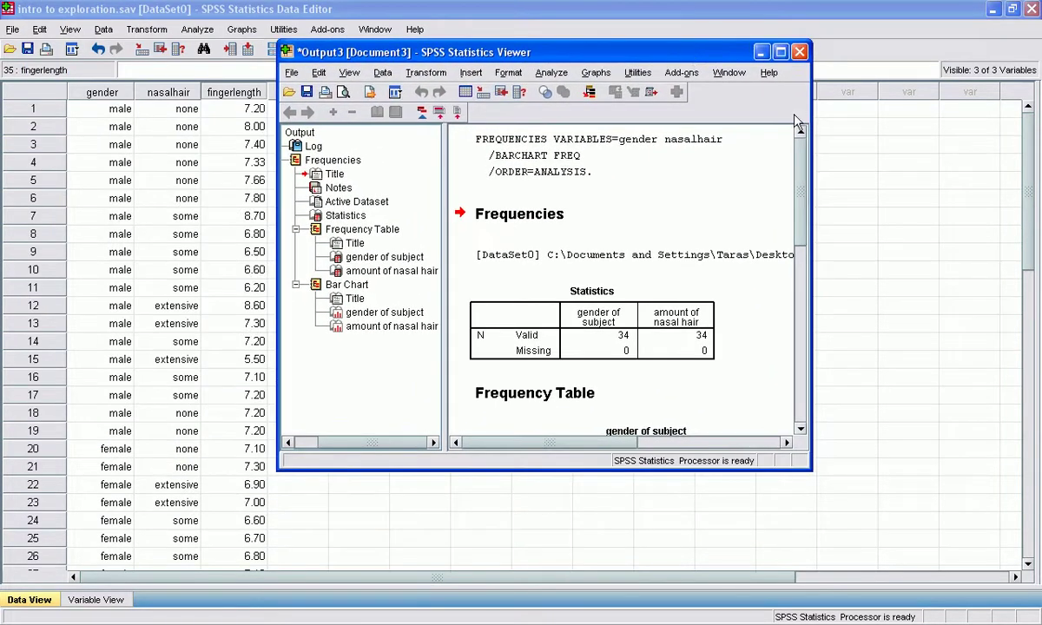
pyautogui.moveTo(812, 175); pyautogui.dragTo(1009, 165)
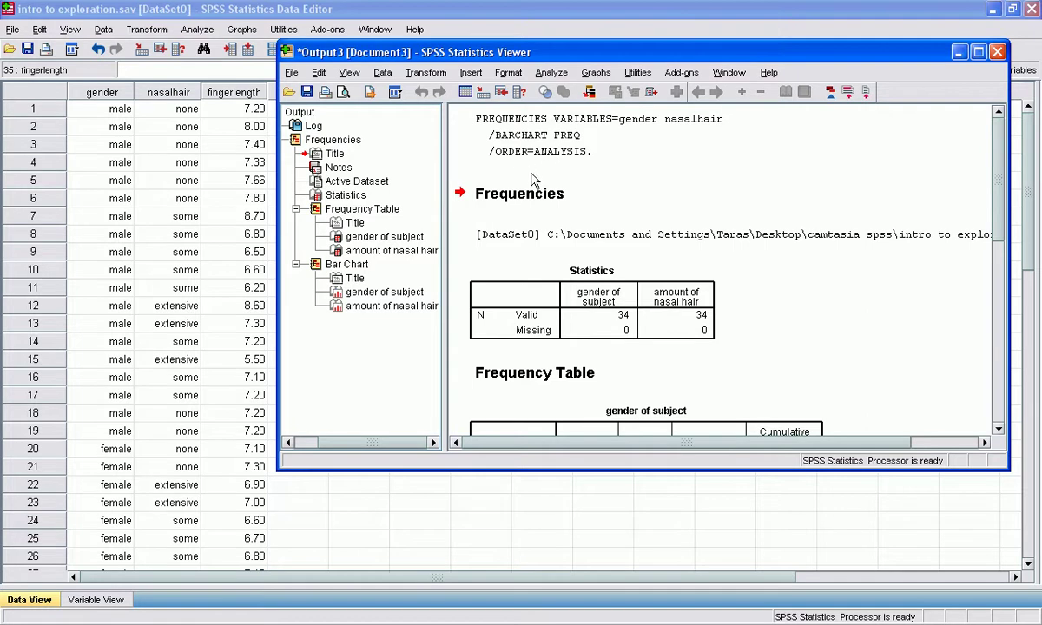
pyautogui.scroll(-3, 509, 205)
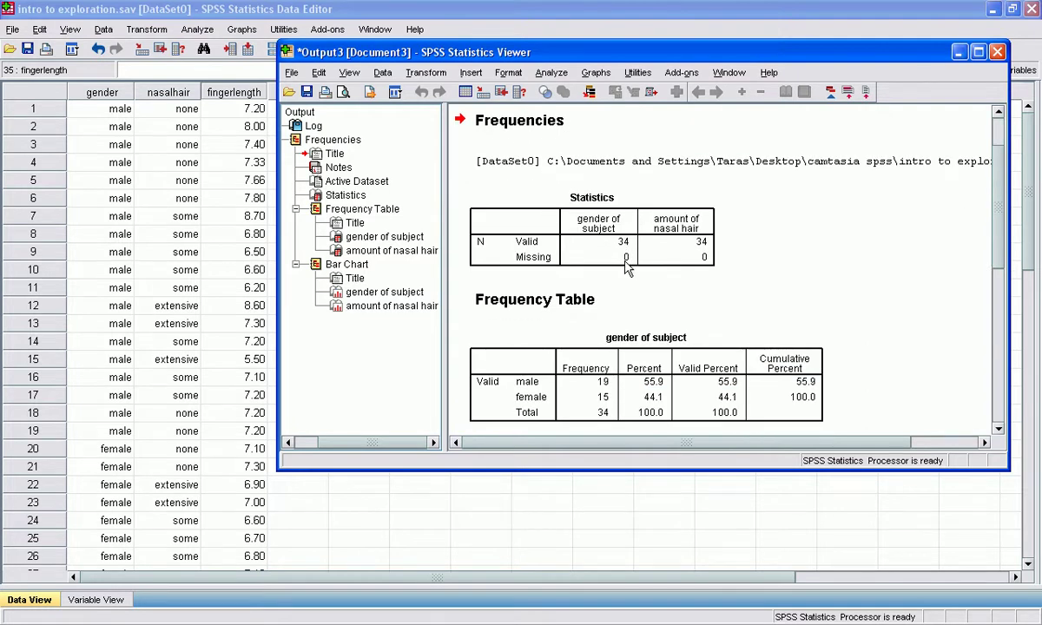
pyautogui.scroll(-5, 607, 253)
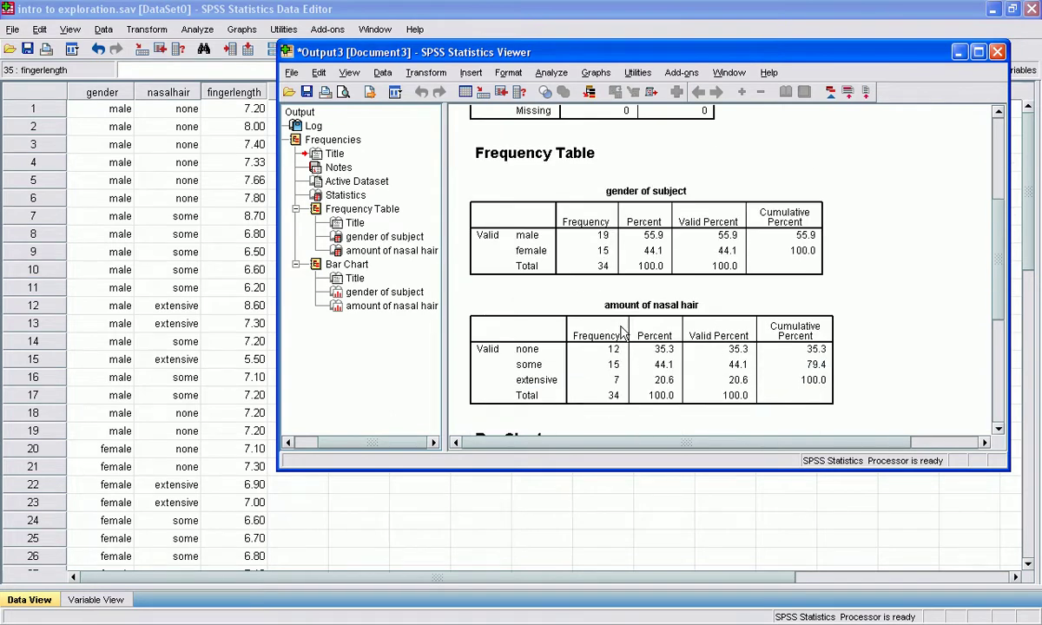
pyautogui.moveTo(612, 470); pyautogui.dragTo(614, 566)
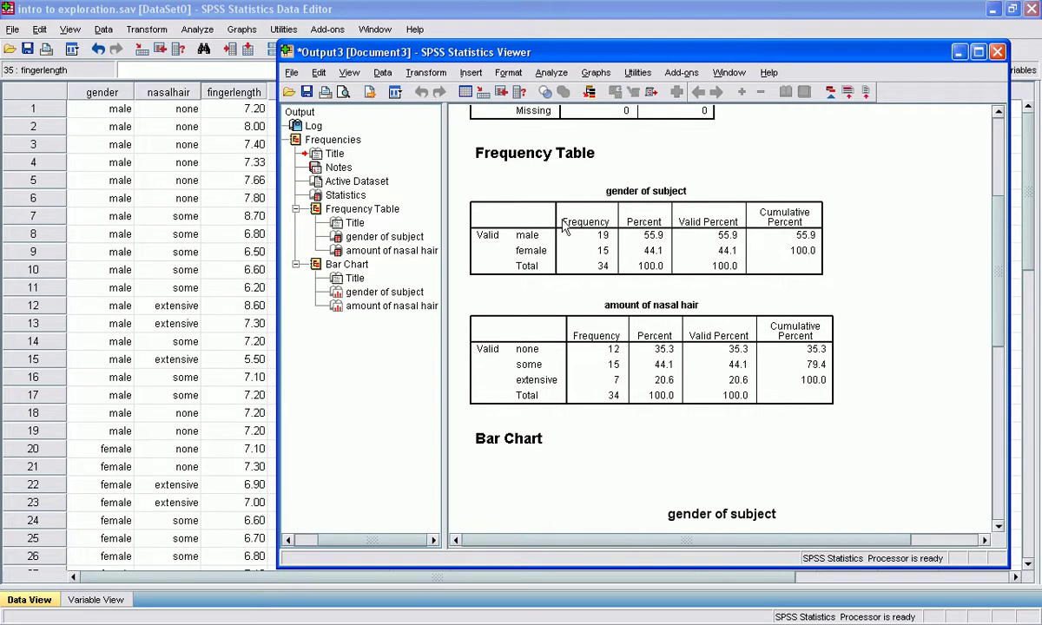
# Review the tables (19 male, 15 female; nasal hair 12/15/7) and bar charts
pyautogui.scroll(-6, 634, 338)
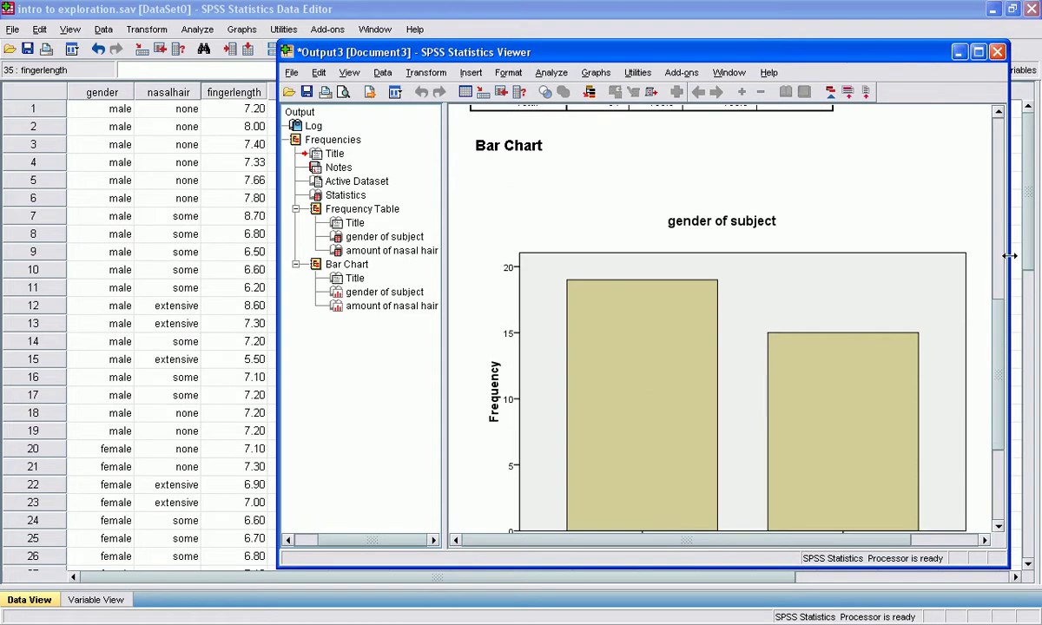
pyautogui.moveTo(1008, 254); pyautogui.dragTo(1036, 253)
pyautogui.scroll(-2, 812, 296)
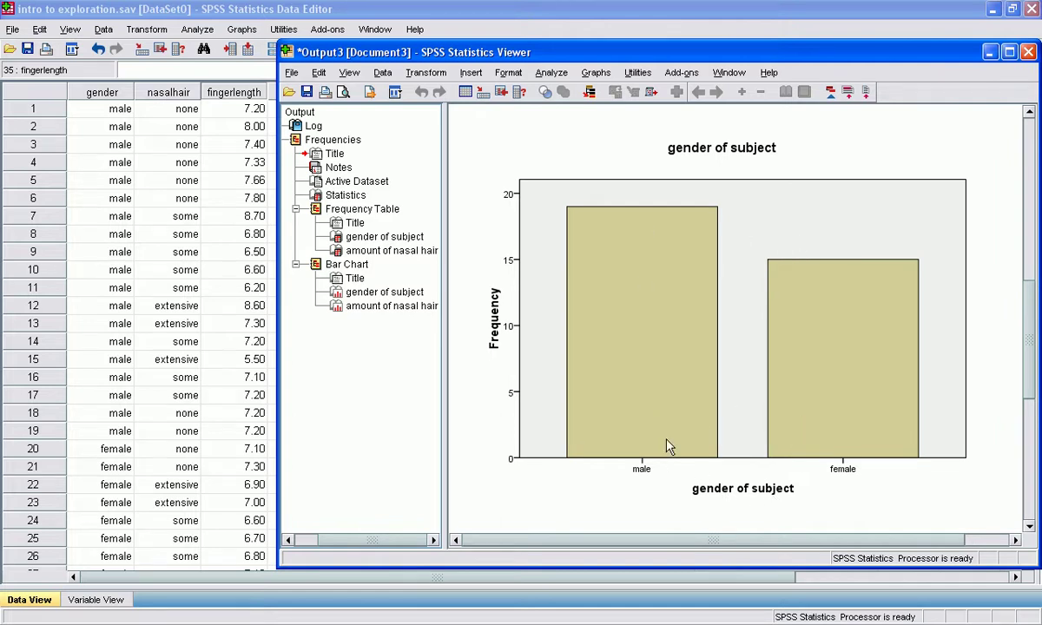
pyautogui.scroll(-5, 703, 459)
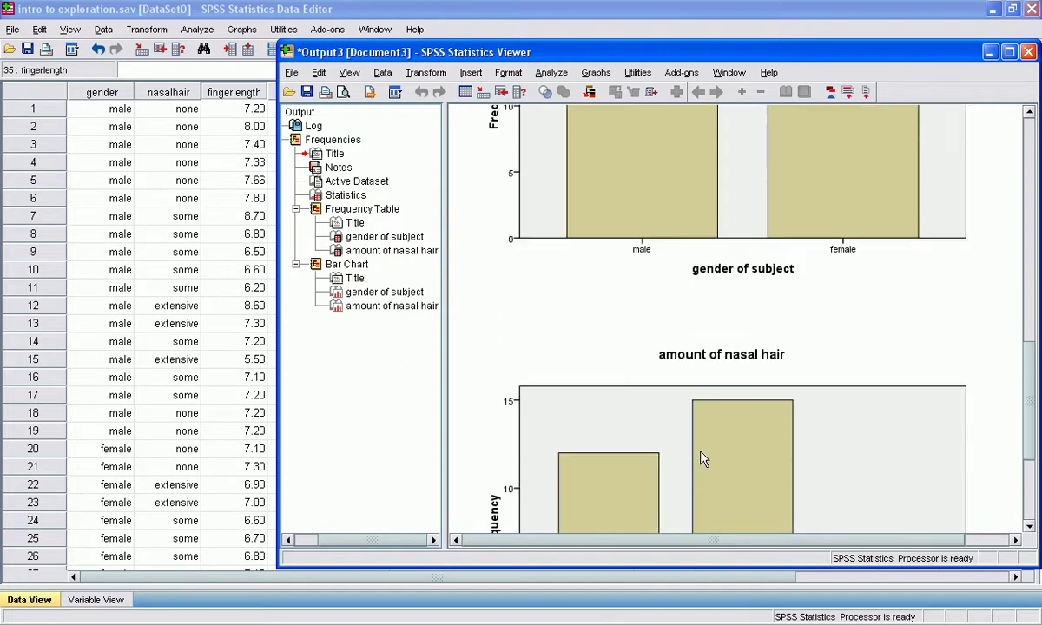
pyautogui.scroll(-5, 703, 458)
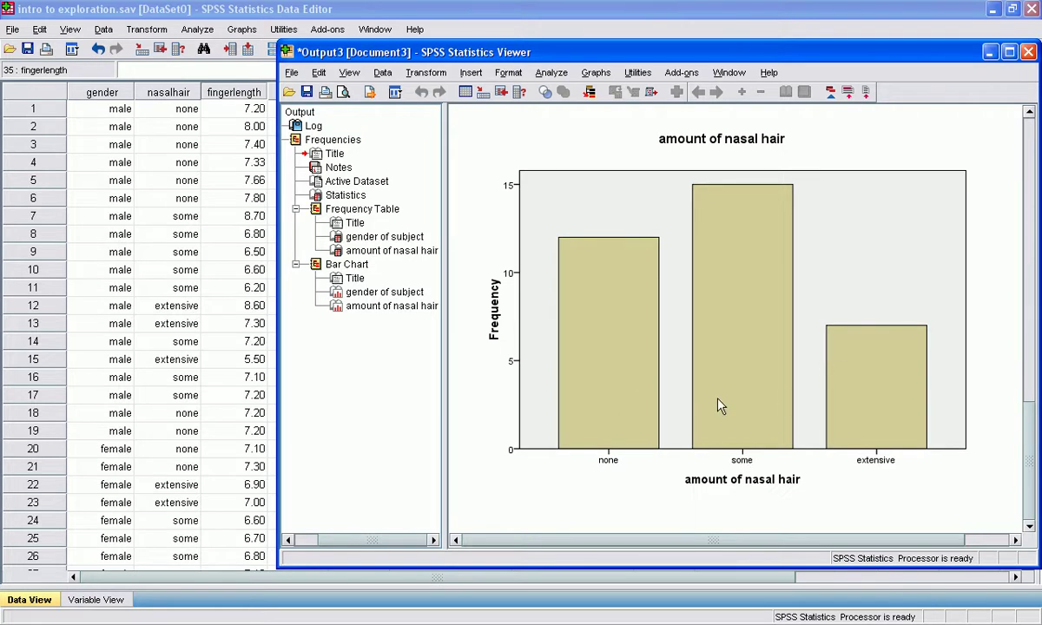
pyautogui.scroll(10, 719, 406)
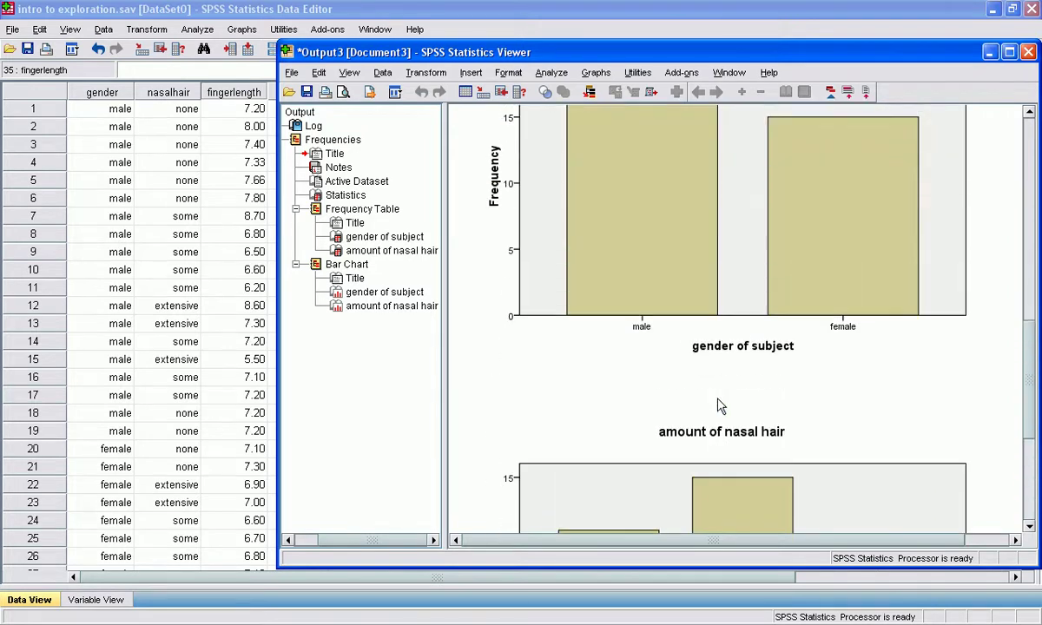
pyautogui.scroll(5, 720, 406)
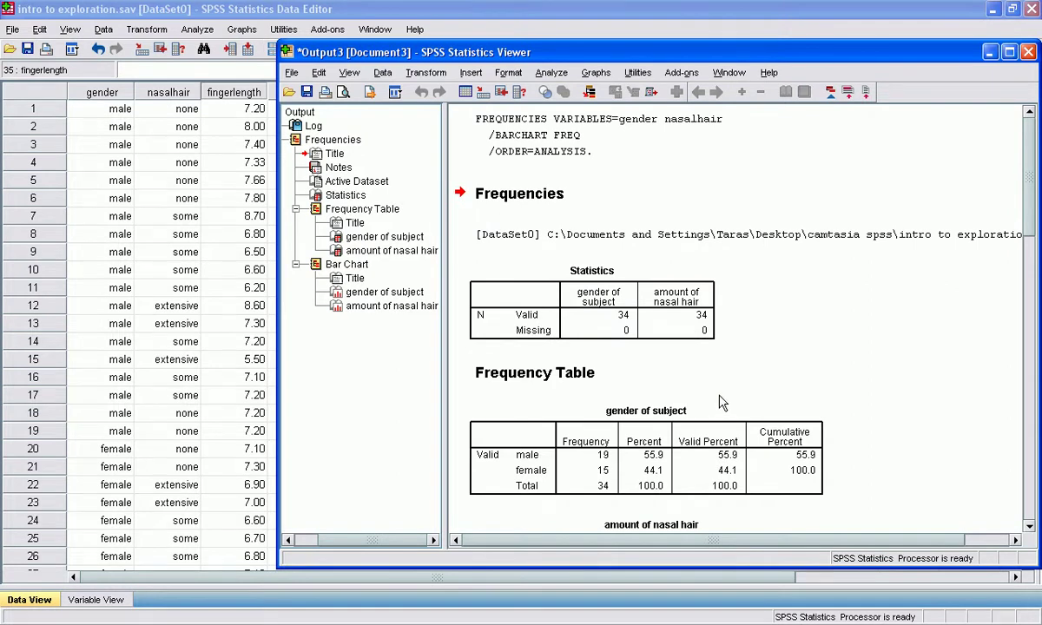
pyautogui.scroll(-2, 721, 403)
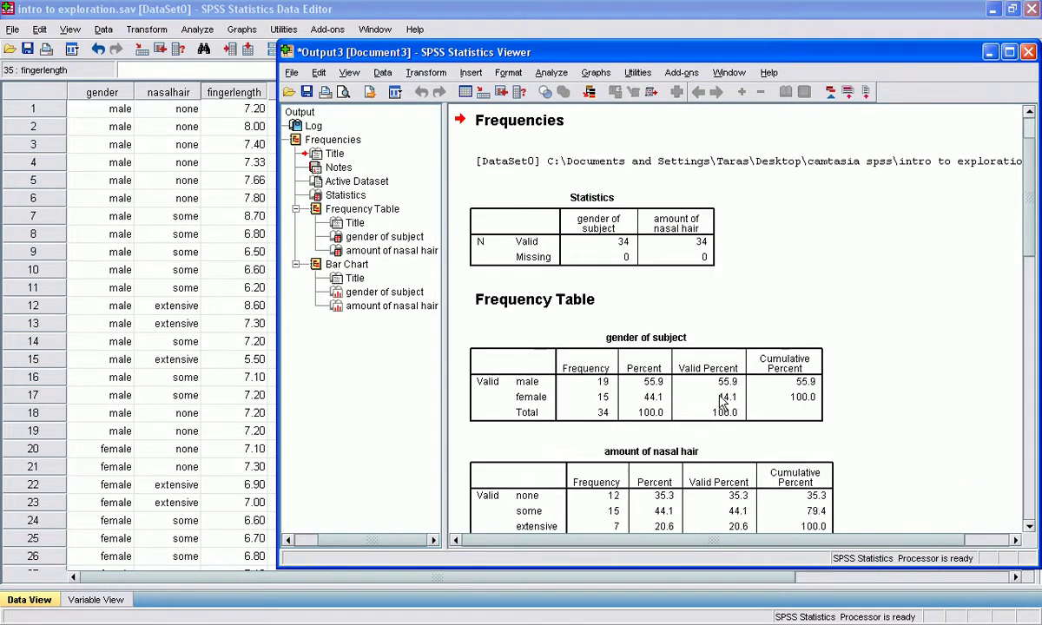
# Reopen Frequencies and move gender and nasal hair out of Variable(s)
pyautogui.click(993, 53)
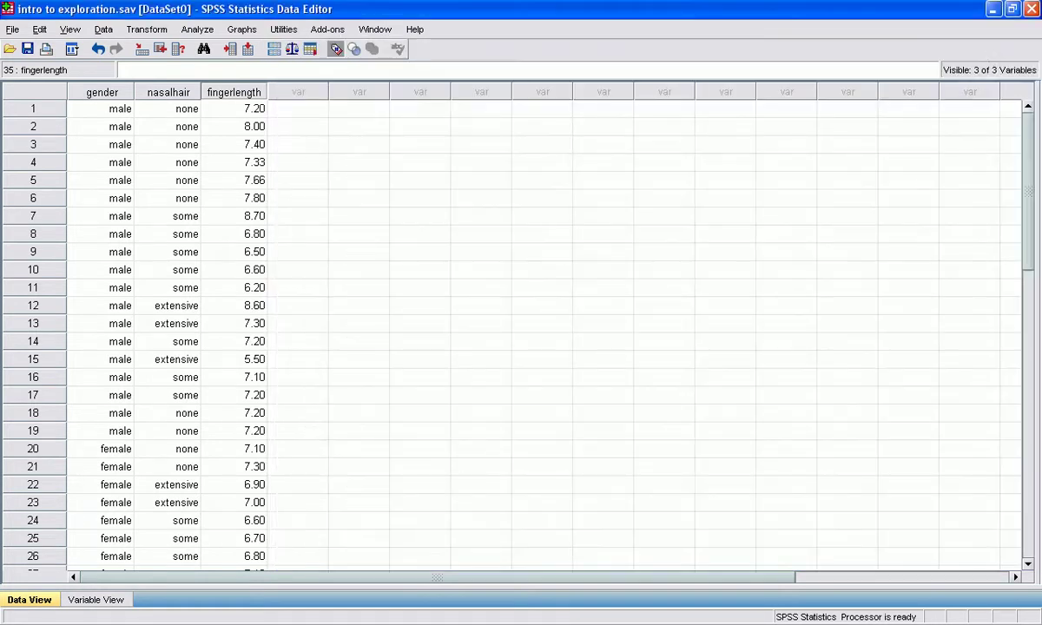
pyautogui.click(198, 32)
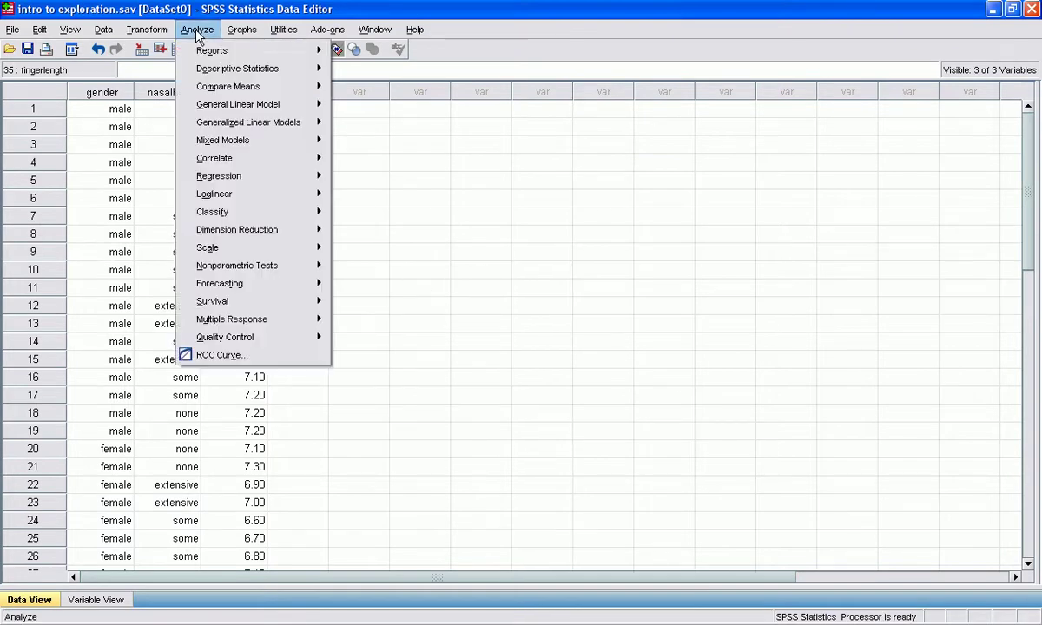
pyautogui.moveTo(205, 72)
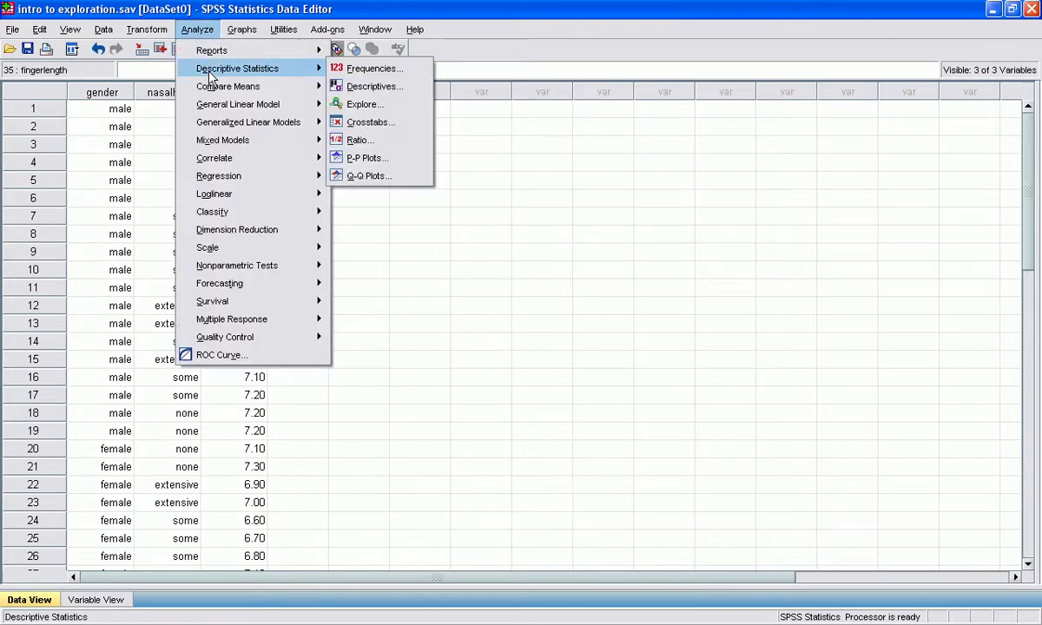
pyautogui.click(362, 76)
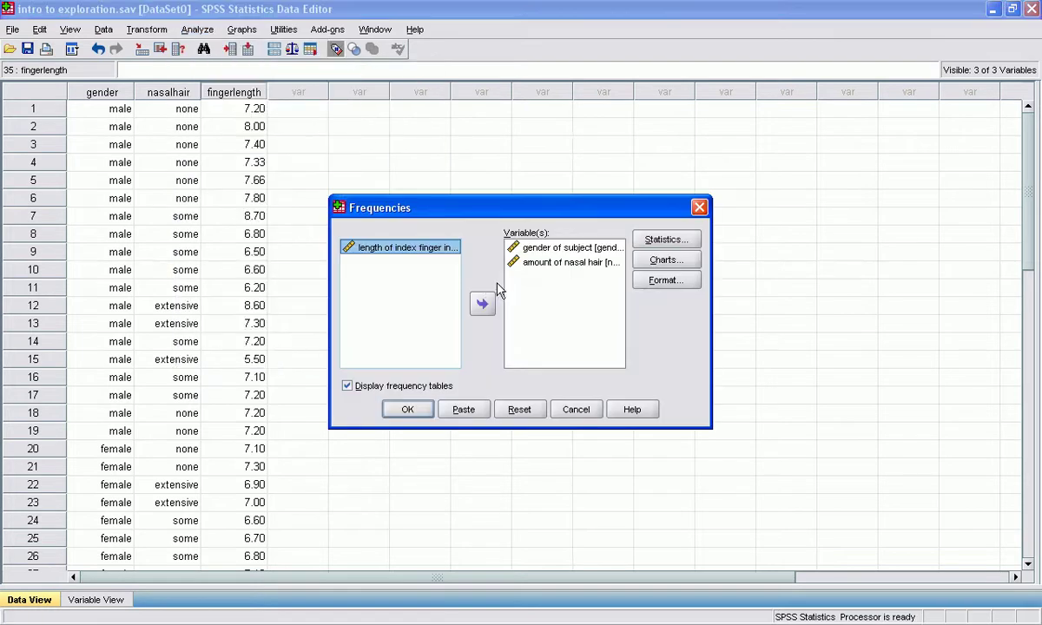
pyautogui.click(547, 249)
pyautogui.click(482, 304)
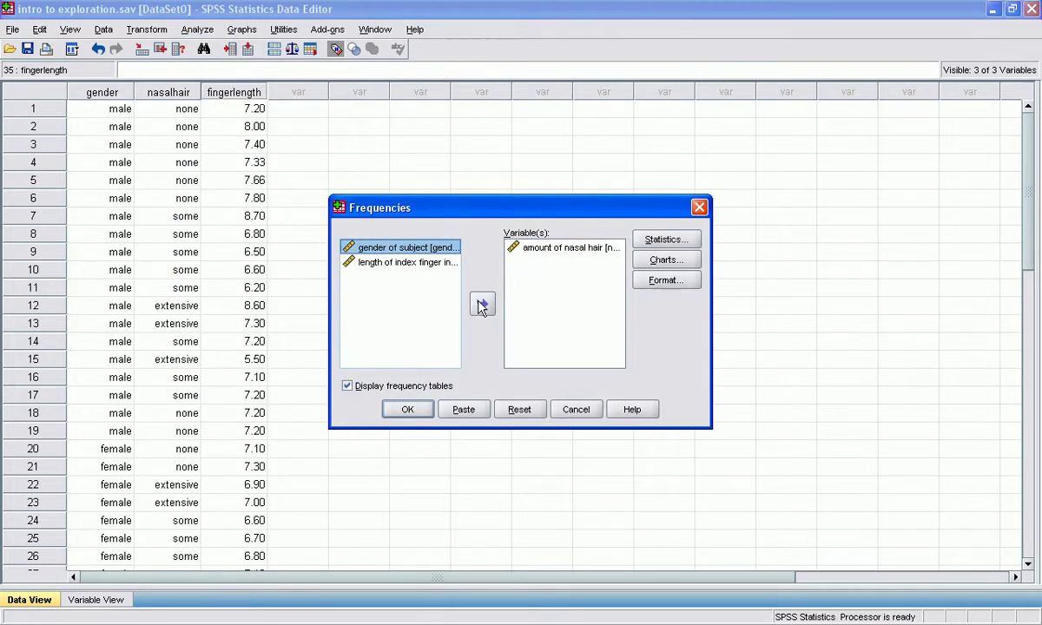
pyautogui.click(547, 250)
pyautogui.click(483, 304)
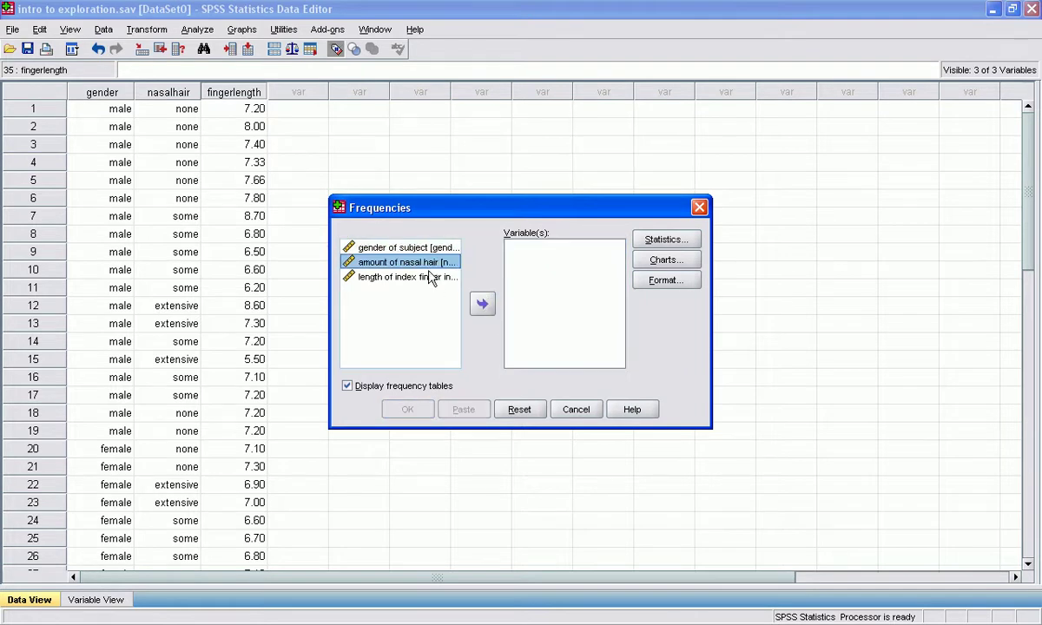
# Add length of index finger in cm and uncheck Display frequency tables
pyautogui.click(398, 279)
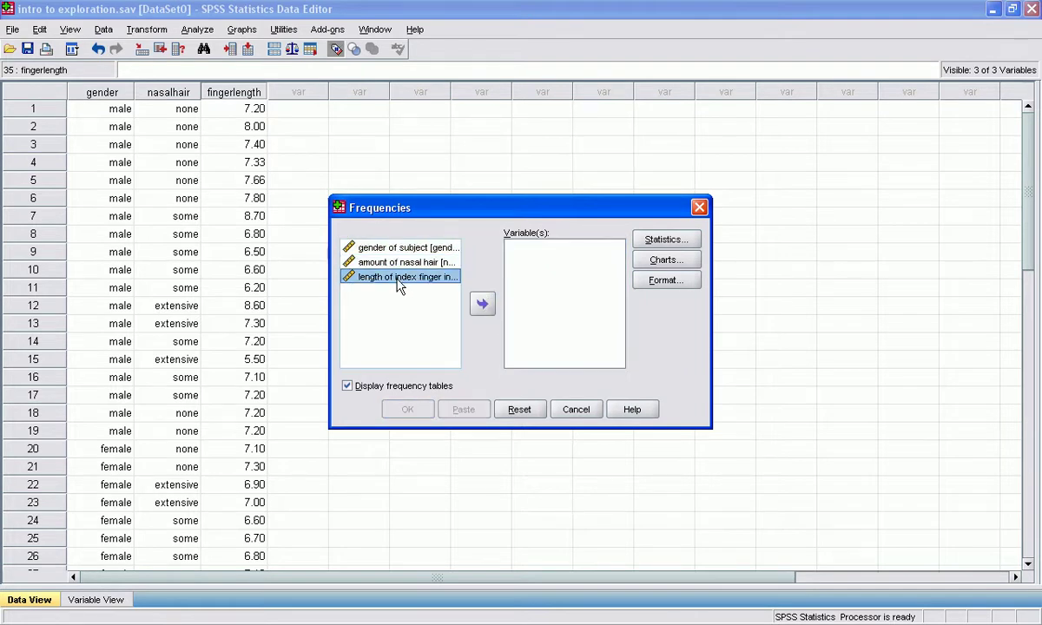
pyautogui.click(483, 304)
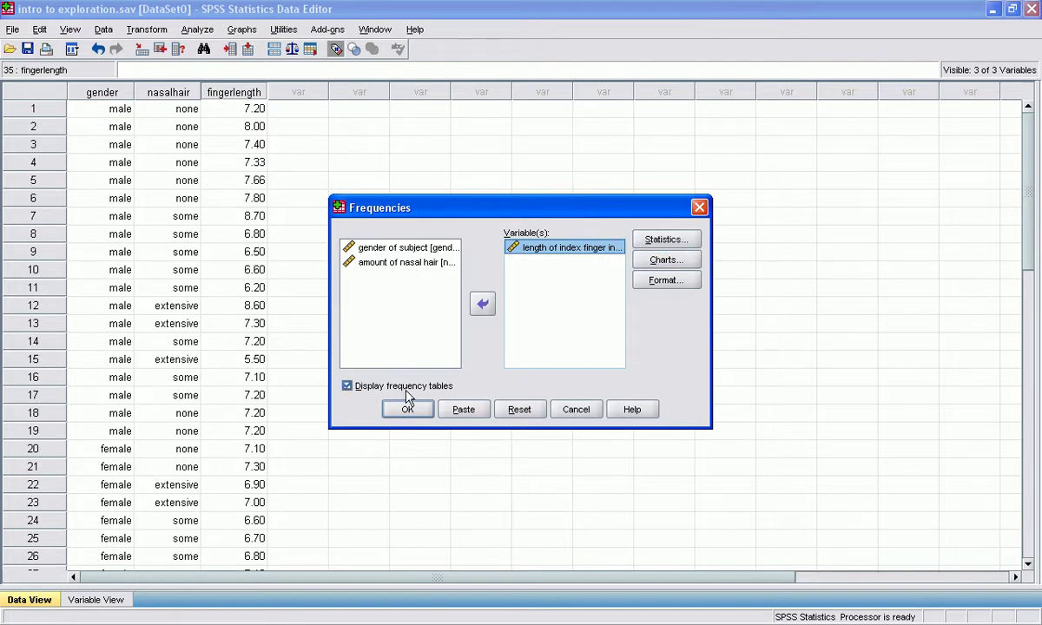
pyautogui.click(347, 386)
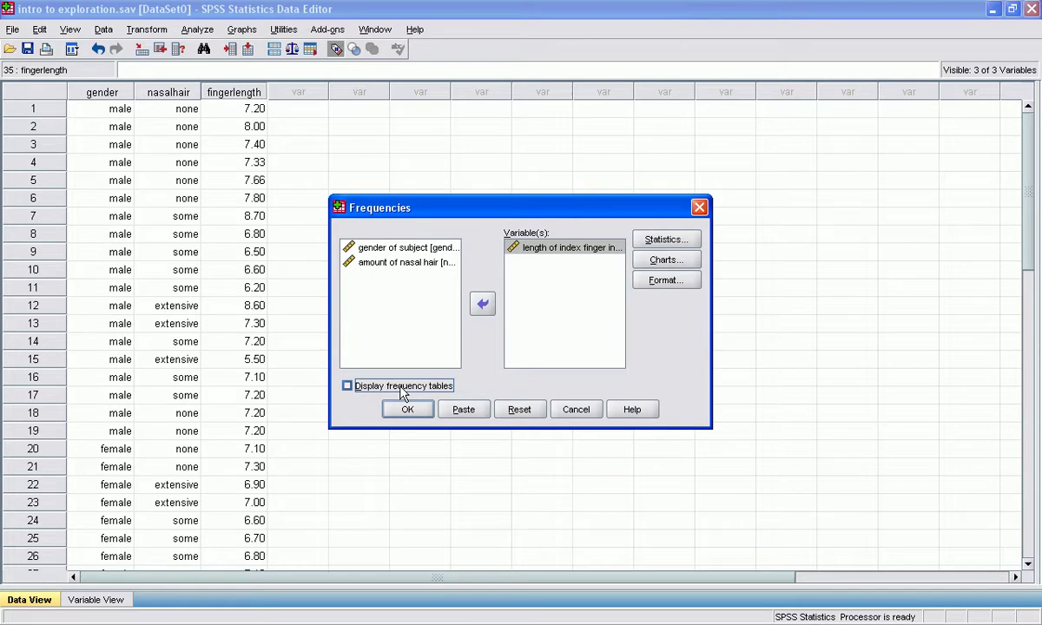
# Check Quartiles, Std. deviation, Range, Minimum, Maximum, Mean, Median and Mode in Statistics
pyautogui.click(669, 239)
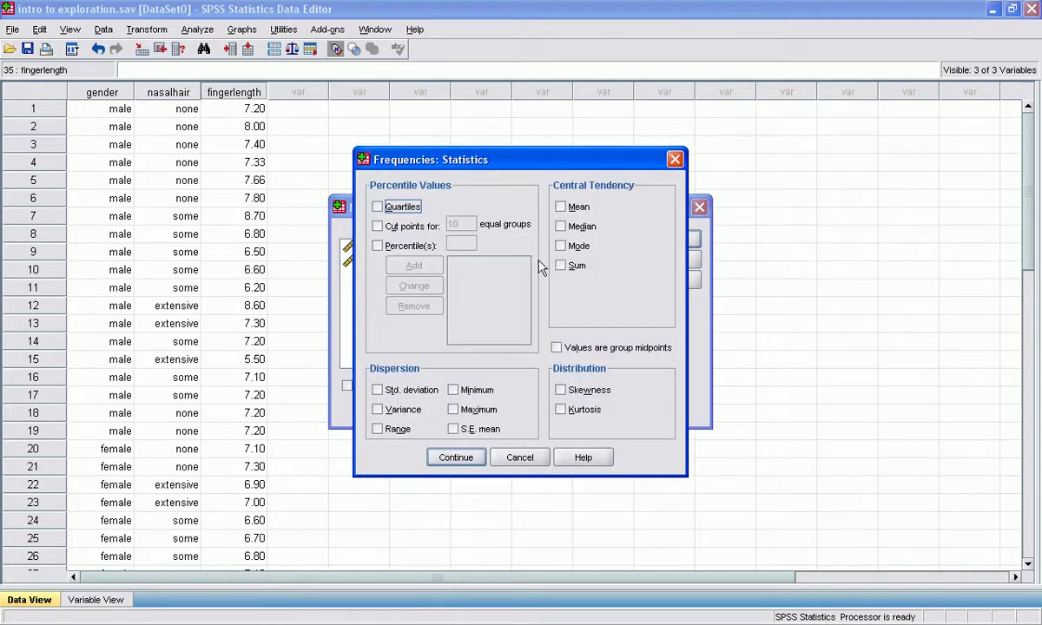
pyautogui.click(378, 207)
pyautogui.click(378, 391)
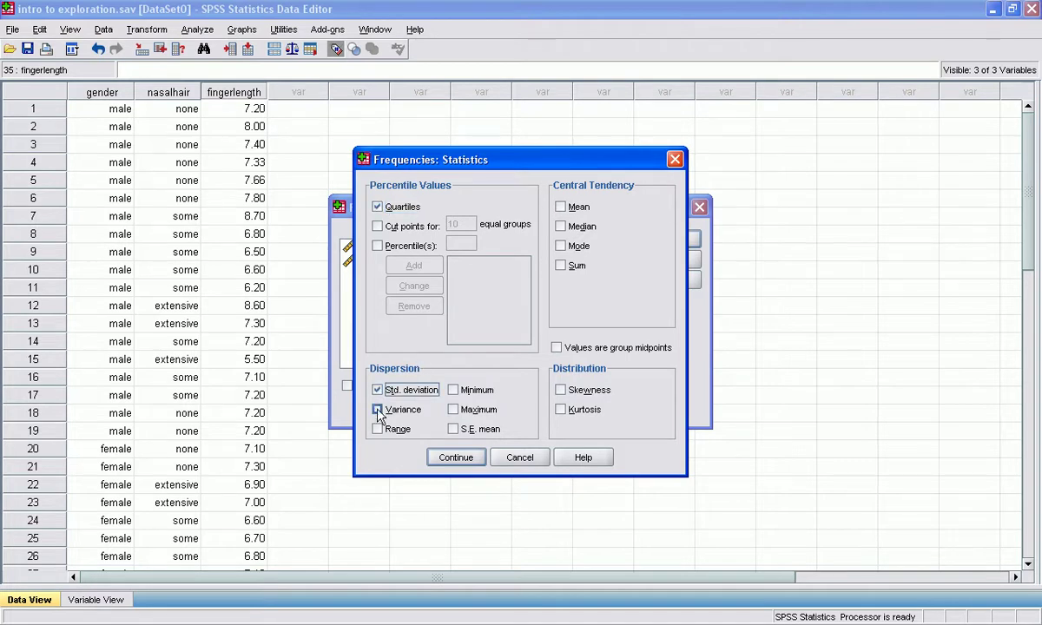
pyautogui.click(378, 429)
pyautogui.click(453, 391)
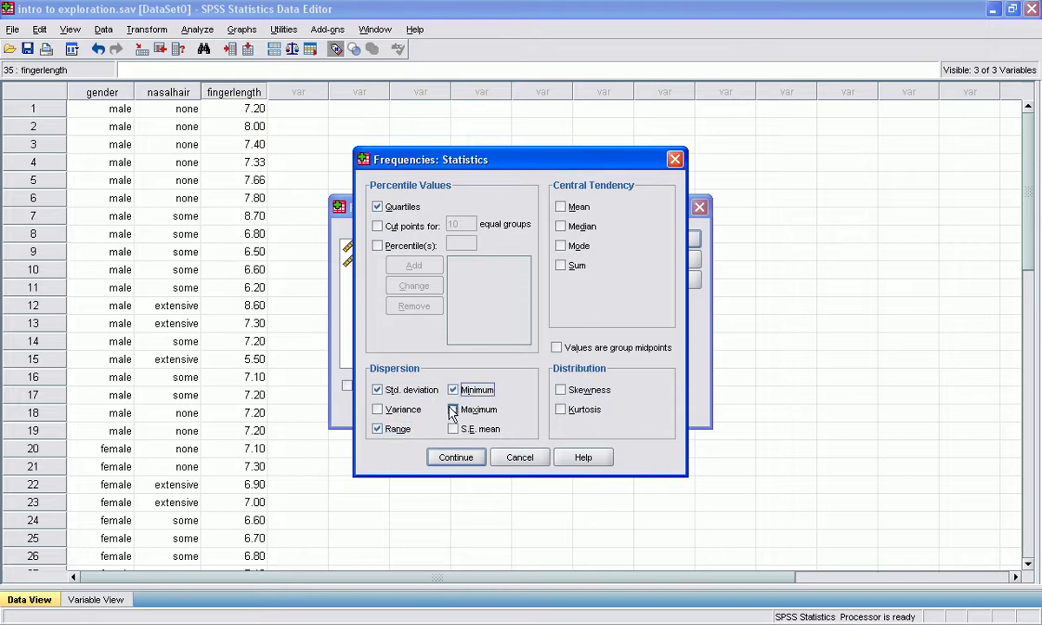
pyautogui.click(453, 410)
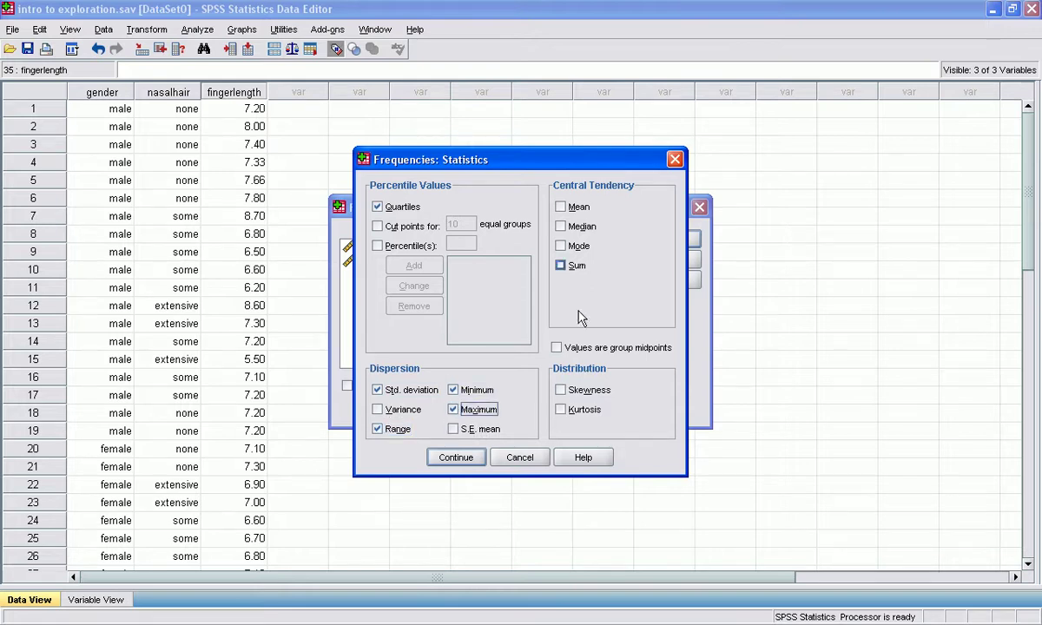
pyautogui.click(560, 207)
pyautogui.click(560, 225)
pyautogui.click(561, 247)
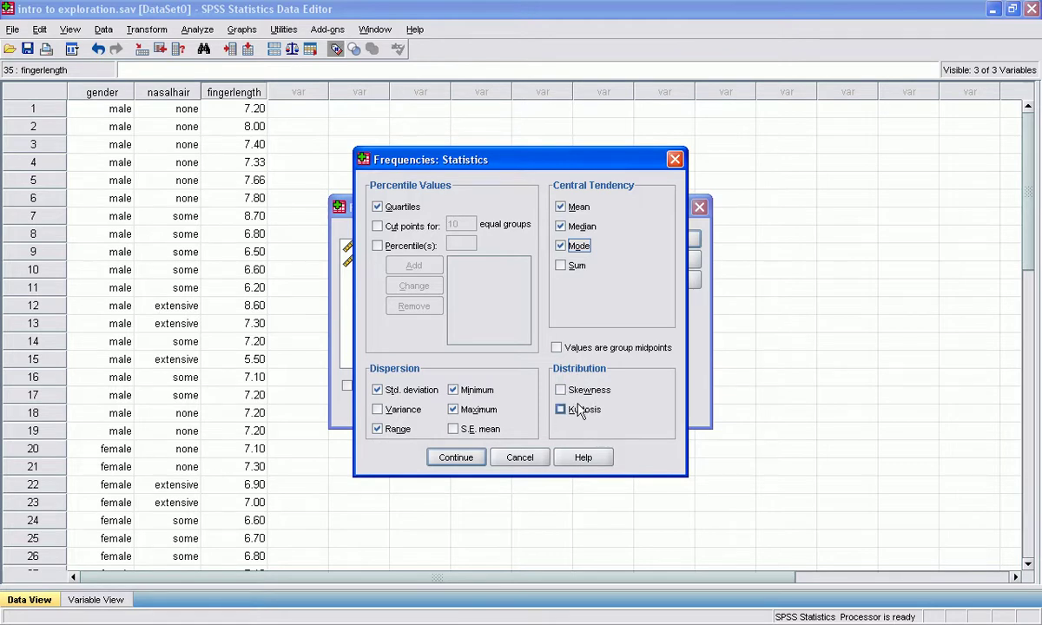
pyautogui.click(481, 460)
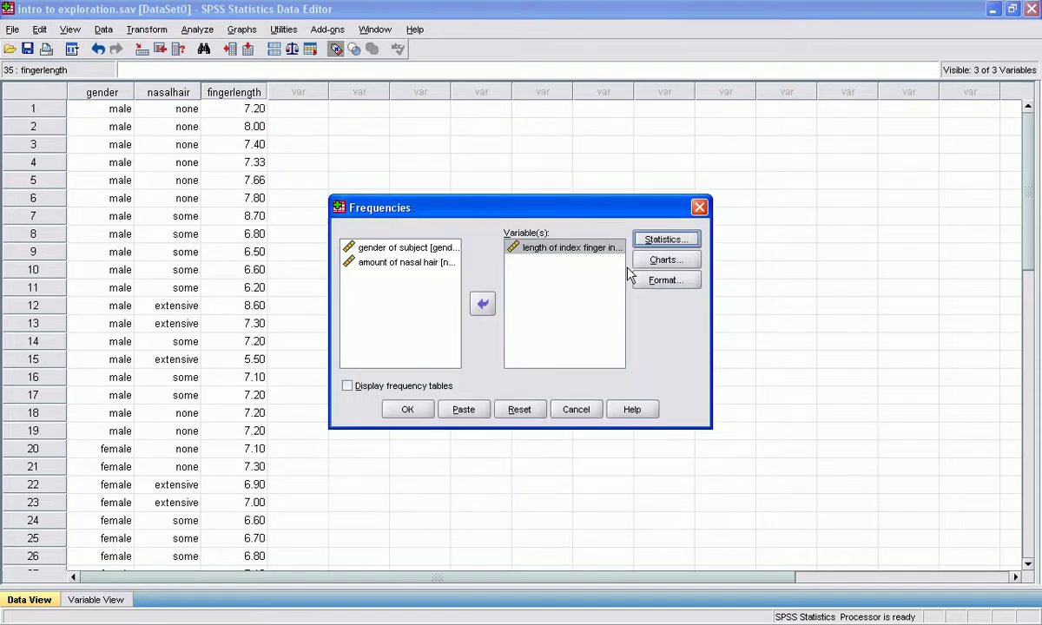
# Select Histograms and run Frequencies, giving mean 7.2056, median 7.20, SD .60120, range 3.20
pyautogui.click(662, 261)
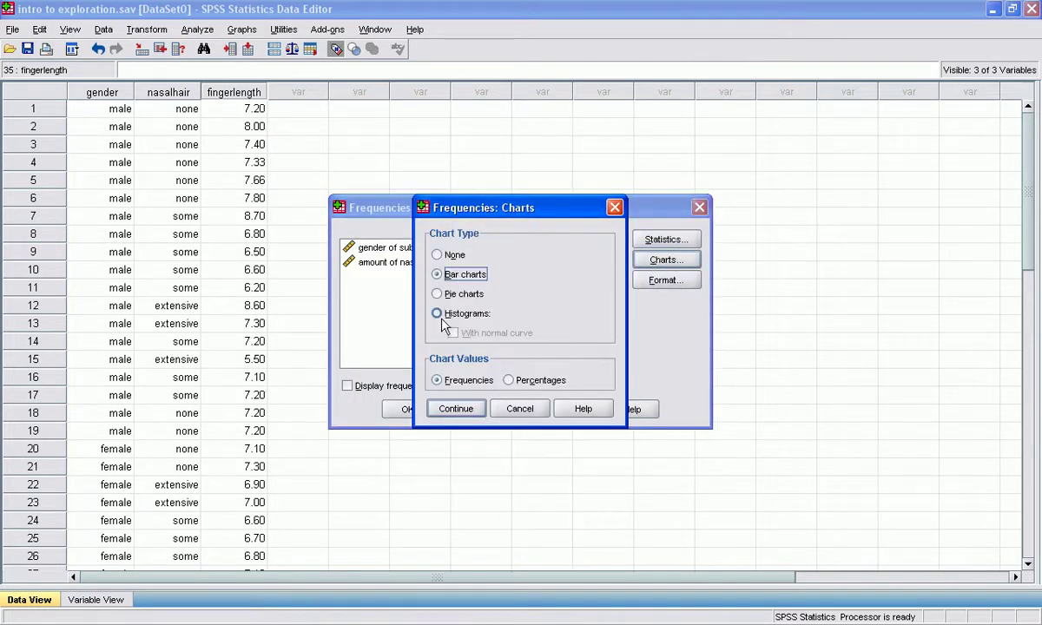
pyautogui.click(437, 314)
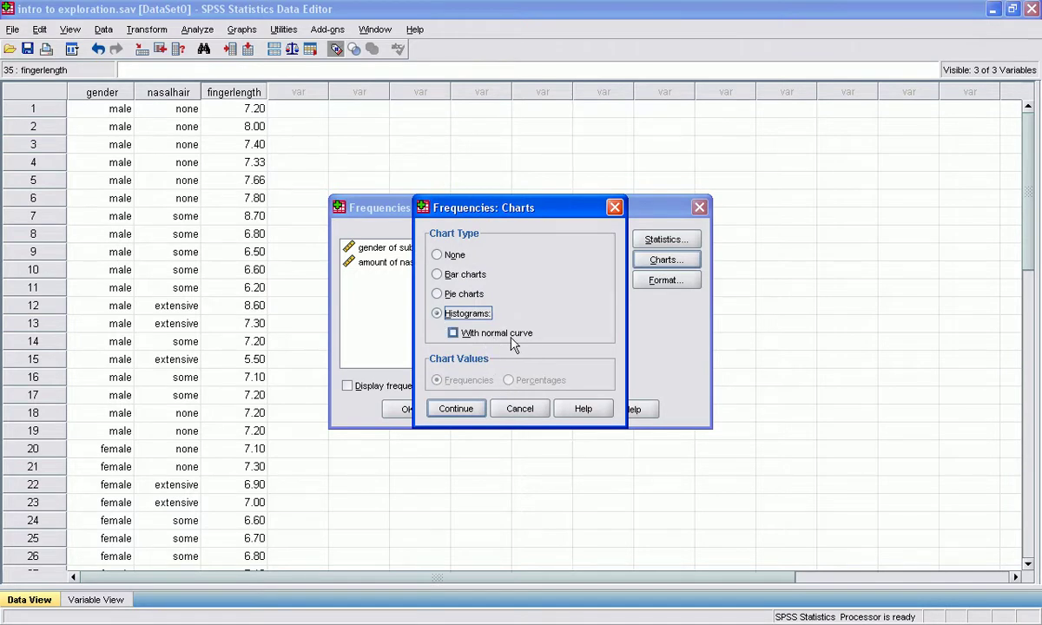
pyautogui.click(480, 416)
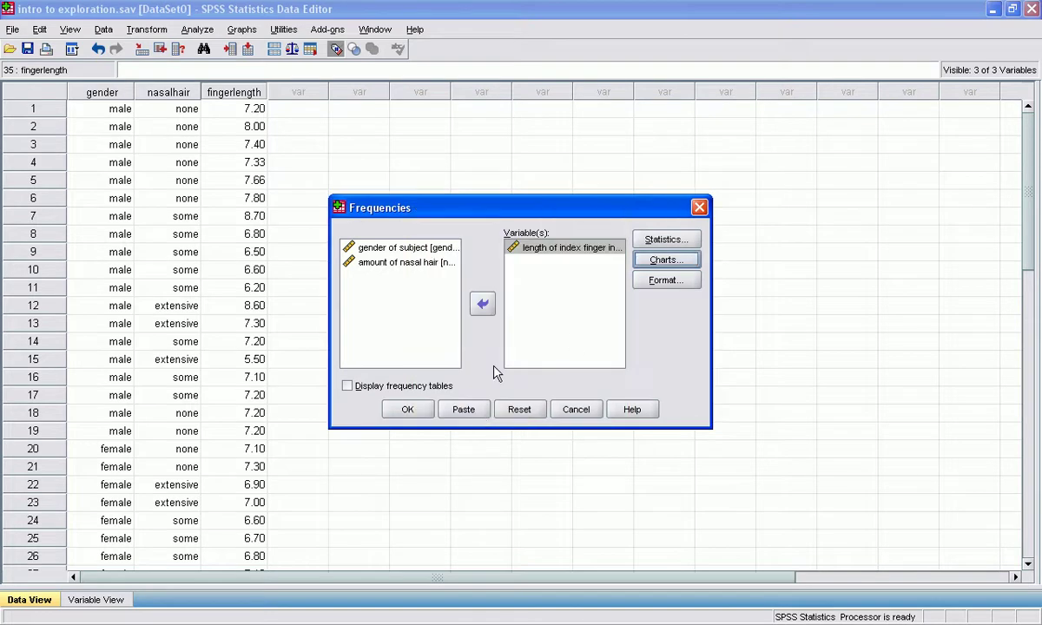
pyautogui.click(408, 410)
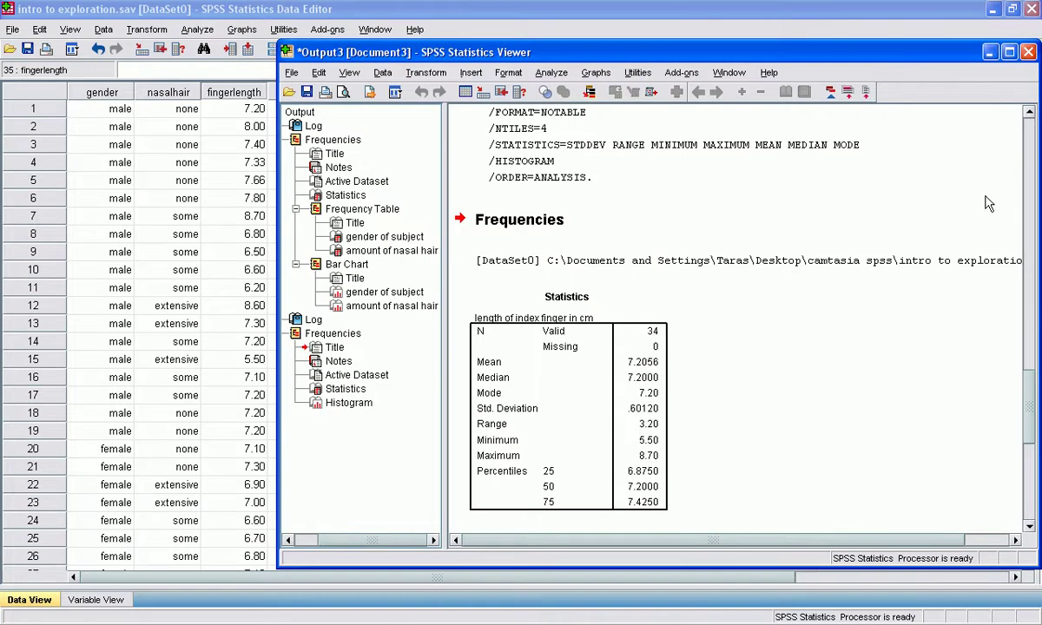
pyautogui.click(1031, 174)
pyautogui.click(1031, 173)
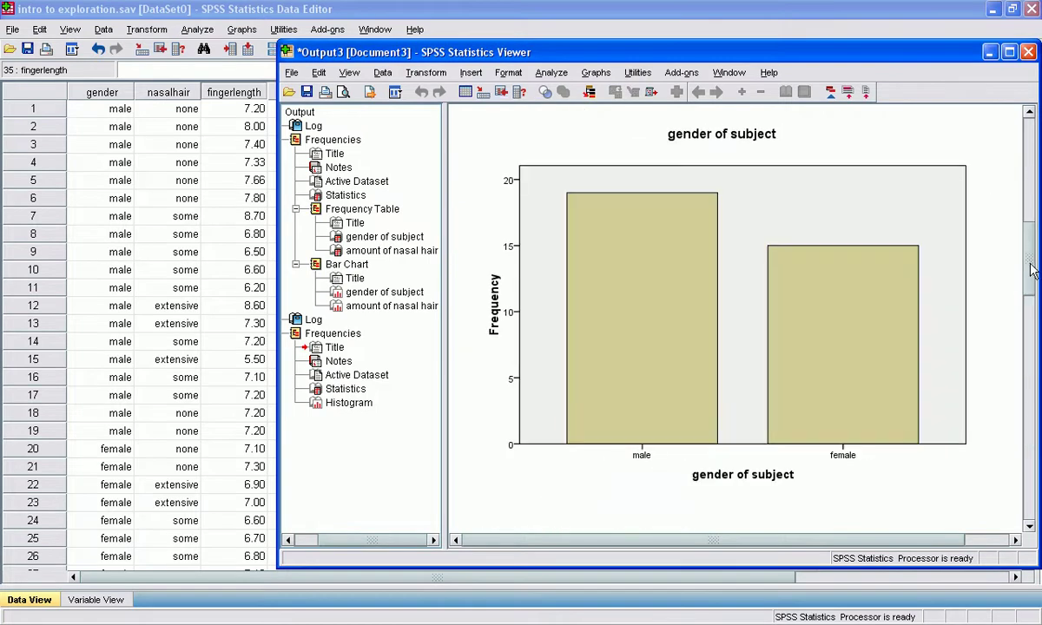
pyautogui.click(1031, 172)
pyautogui.click(1029, 165)
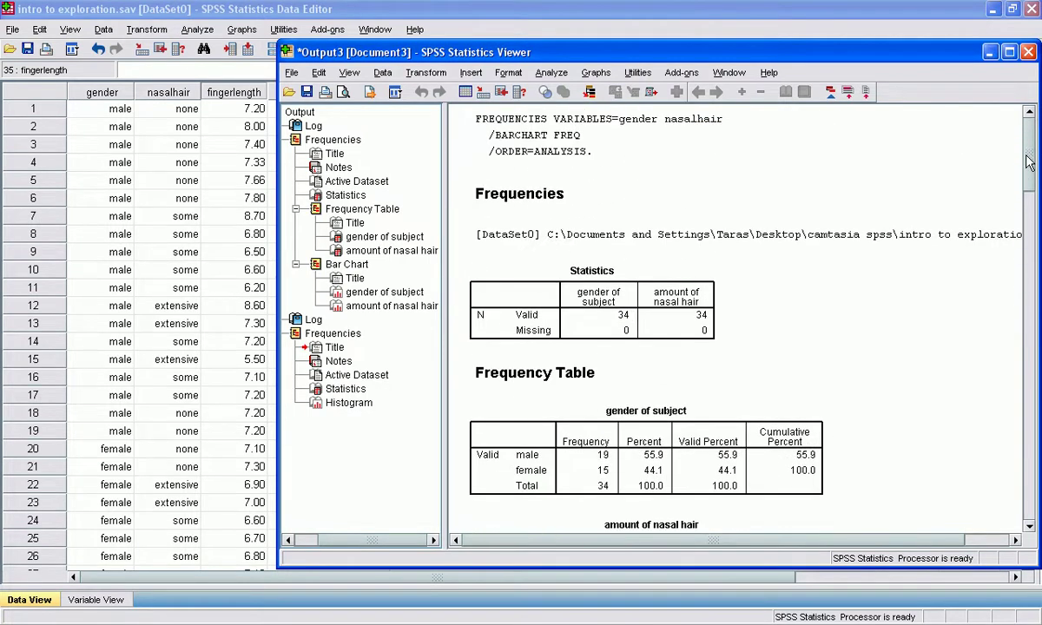
pyautogui.moveTo(1029, 162); pyautogui.dragTo(1030, 434)
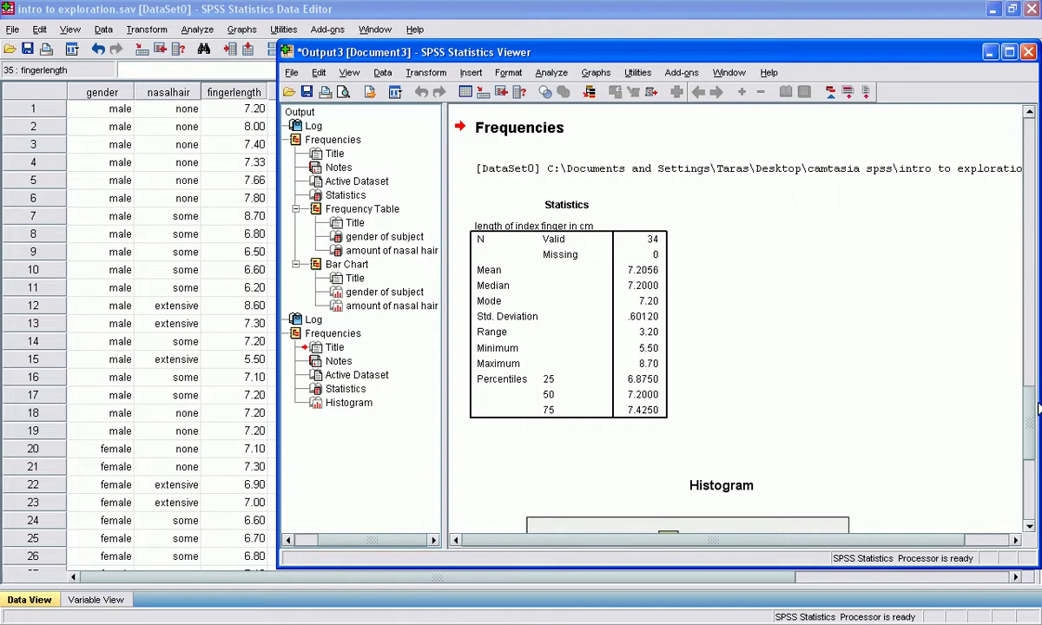
# Scroll the output to the finger-length histogram (mean 7.21, SD 0.601, N 34), reviewing the statistics above
pyautogui.moveTo(1030, 405); pyautogui.dragTo(1030, 472)
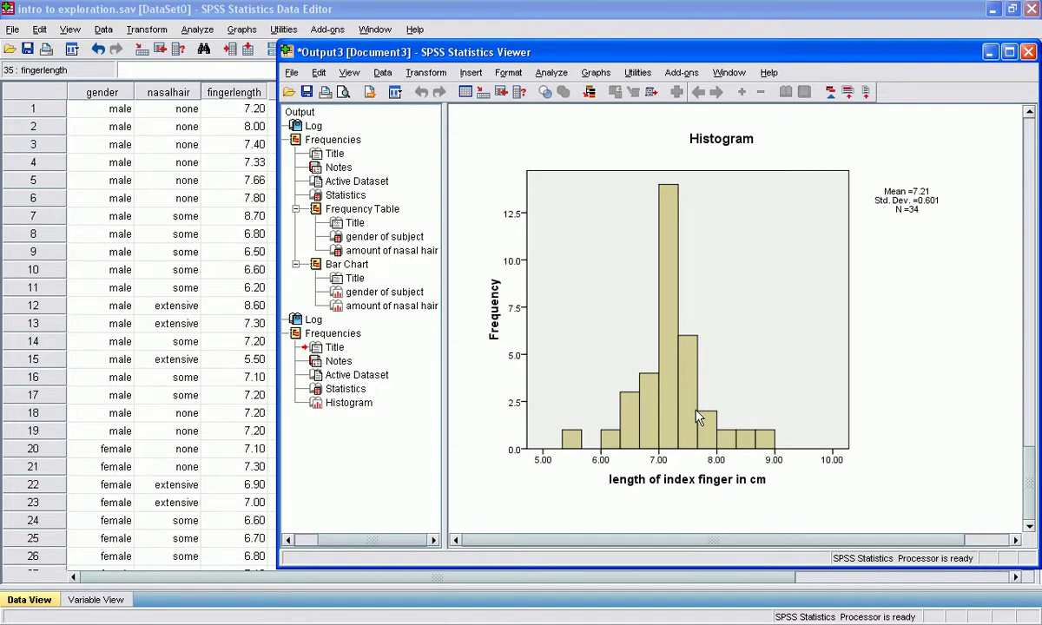
pyautogui.scroll(3, 699, 425)
pyautogui.scroll(3, 700, 421)
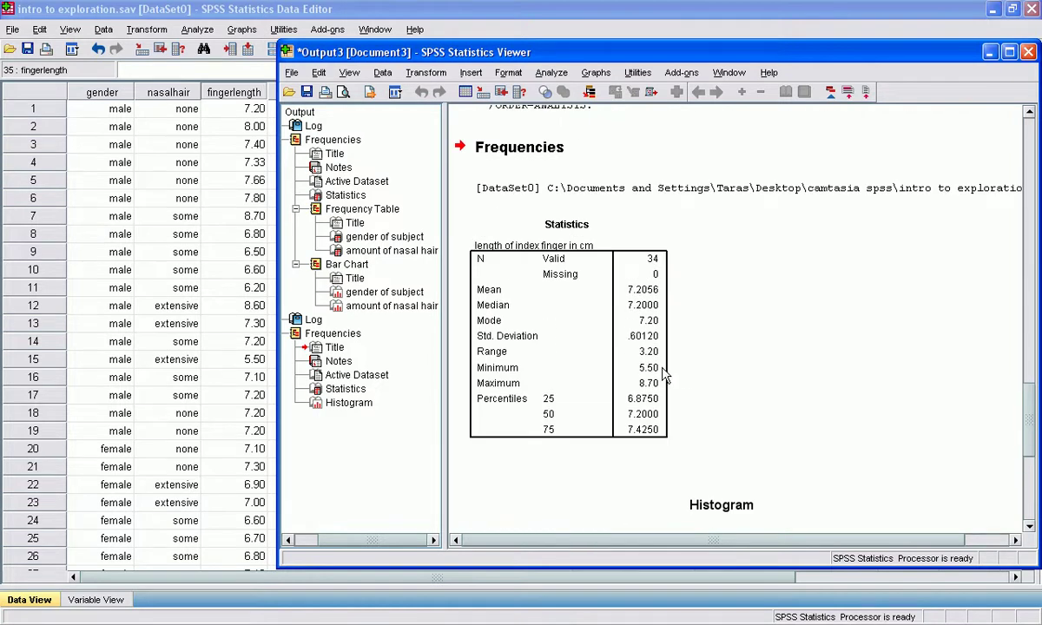
pyautogui.scroll(5, 664, 374)
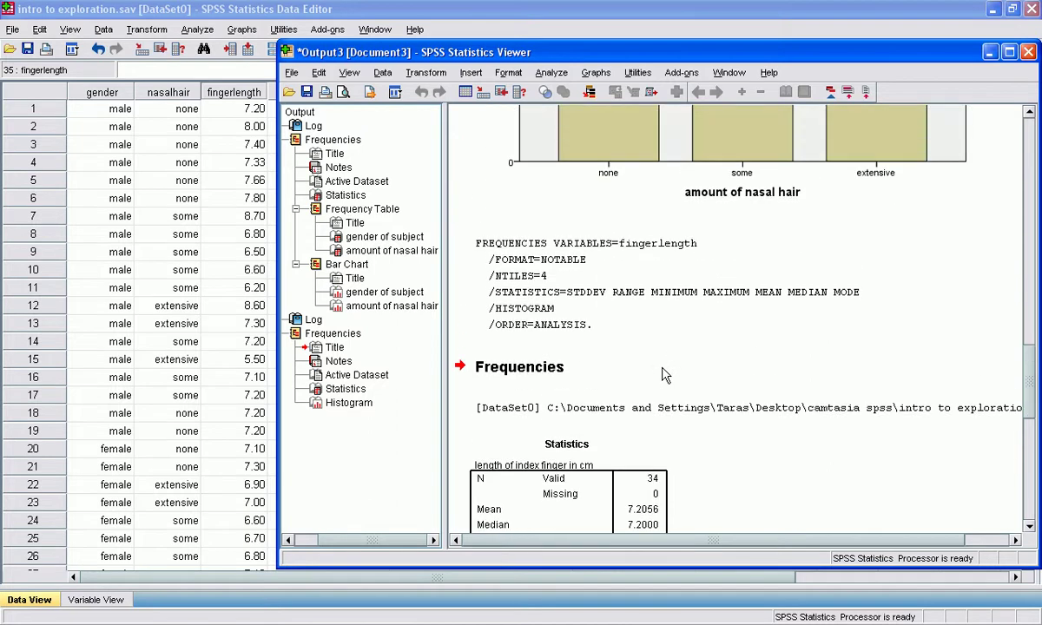
pyautogui.scroll(-12, 662, 370)
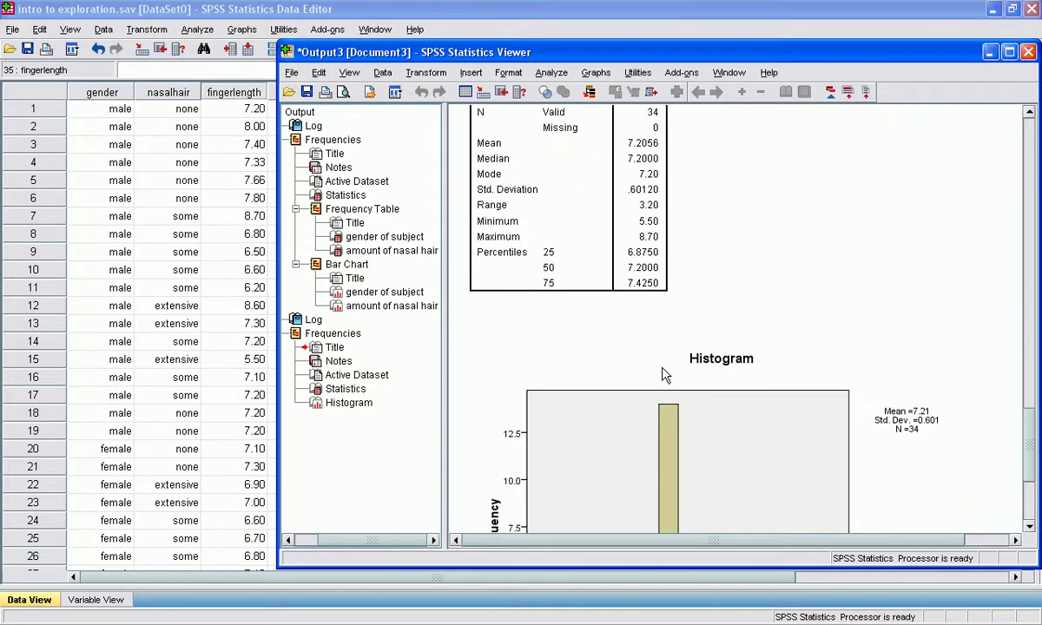